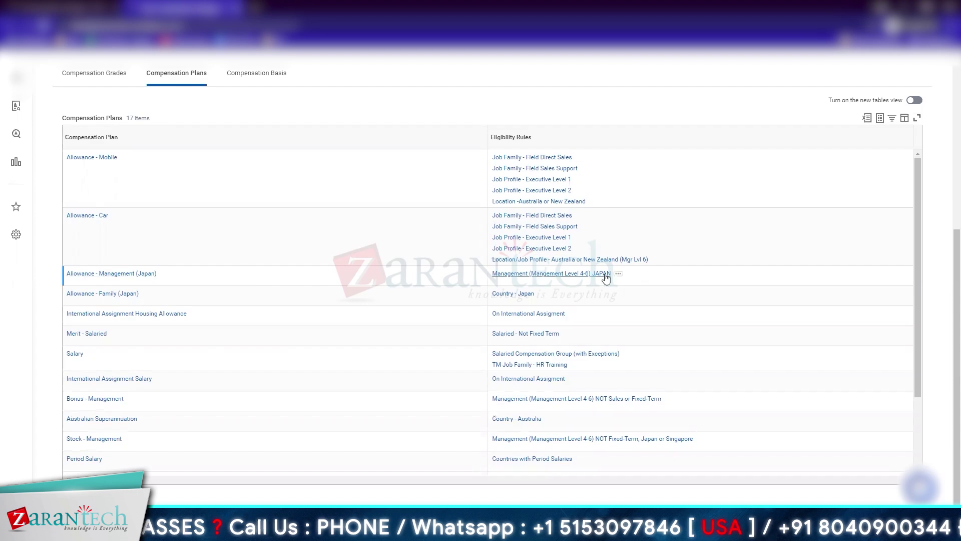
# Review the Management package's details and the eligibility rules assigned to each of its compensation plans
pyautogui.scroll(5, 148, 283)
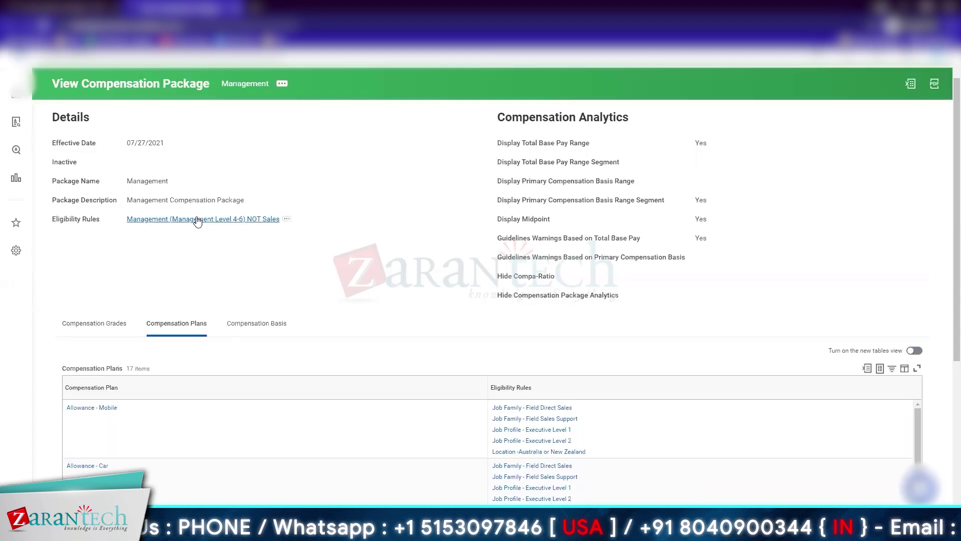
pyautogui.scroll(-2, 249, 355)
pyautogui.scroll(2, 250, 355)
pyautogui.scroll(-2, 292, 442)
pyautogui.scroll(-3, 360, 365)
pyautogui.scroll(-4, 382, 223)
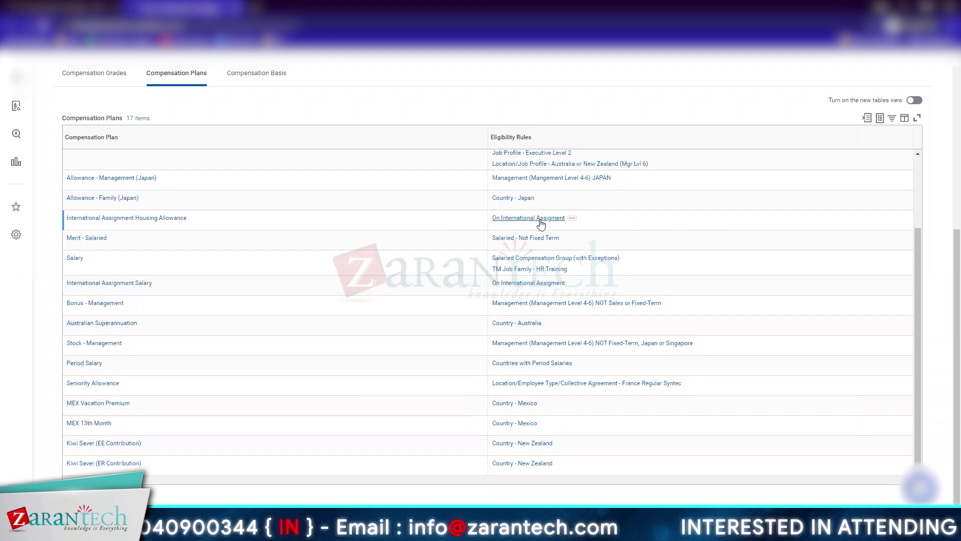
pyautogui.click(70, 239)
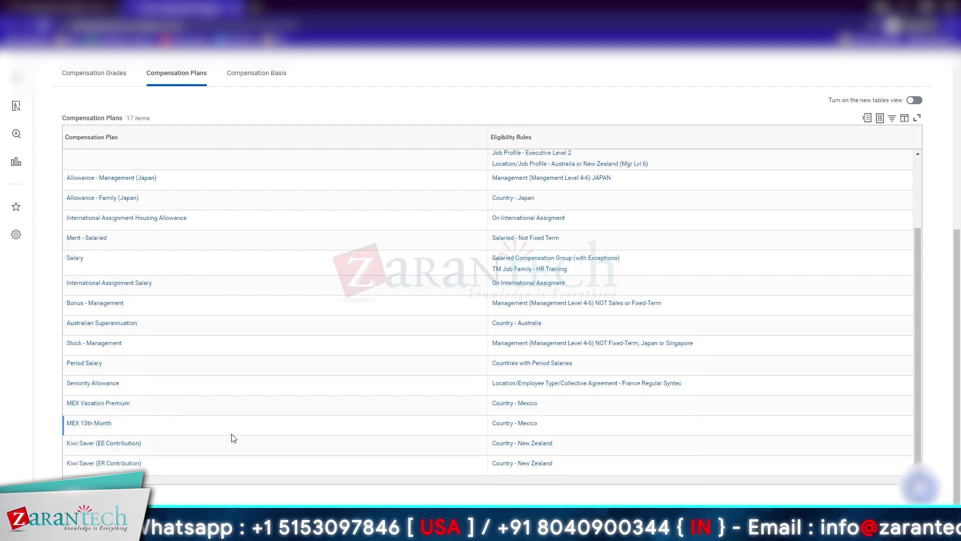
pyautogui.scroll(5, 234, 438)
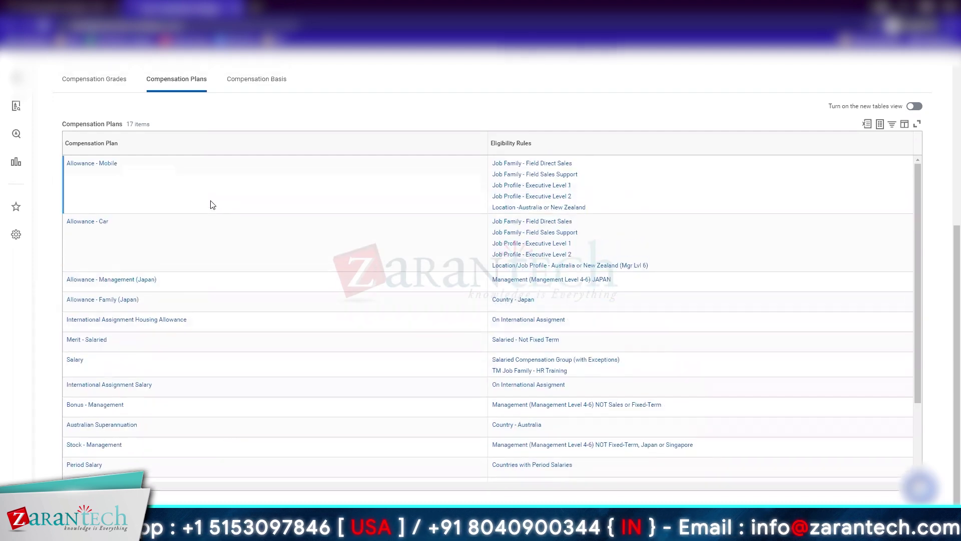
# Open the Management package's eligibility rule, Management (Management Level 4-6) NOT Sales, in a separate tab
pyautogui.scroll(5, 211, 204)
pyautogui.rightClick(179, 250)
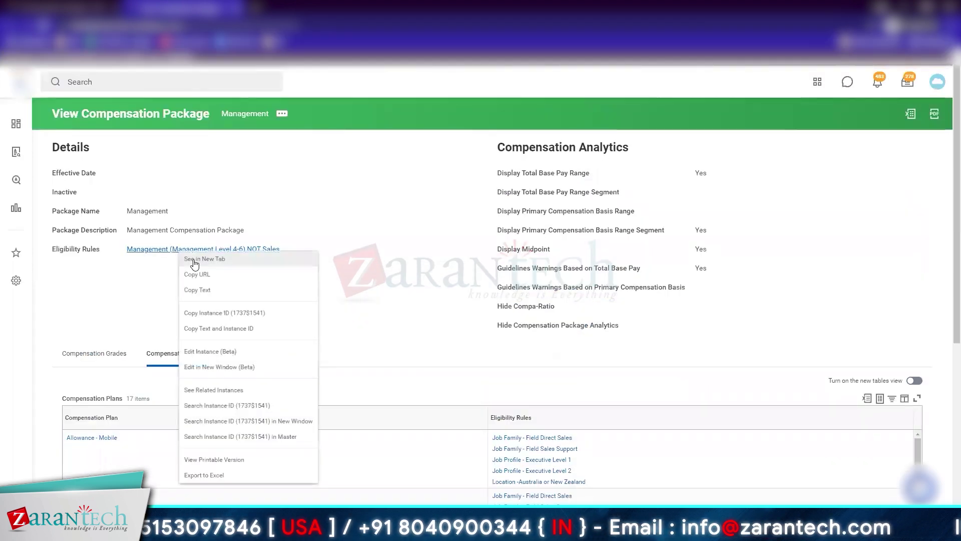
pyautogui.click(194, 259)
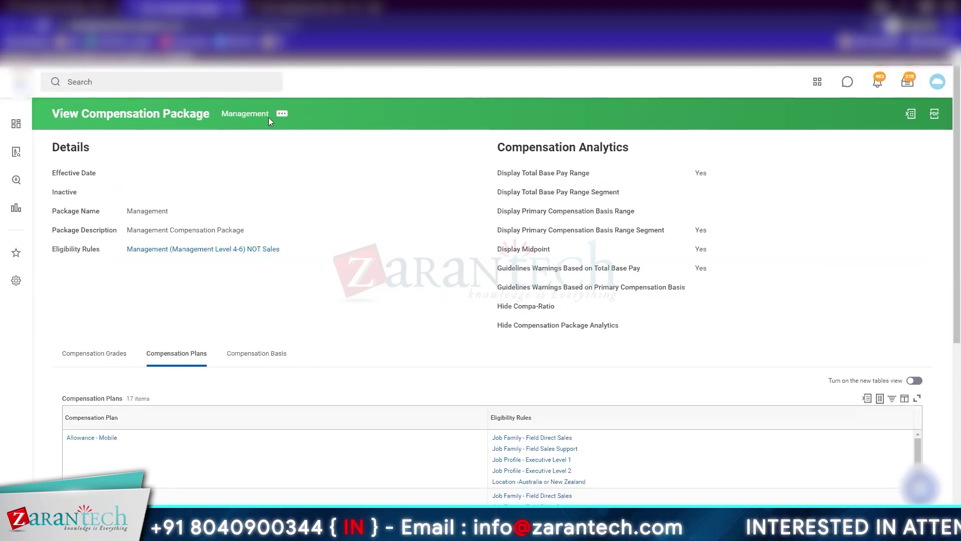
pyautogui.click(300, 8)
# Examine the rule's conditions, covering their relational operators, comparison types, comparison values, brackets and And/Or connectors
pyautogui.click(277, 327)
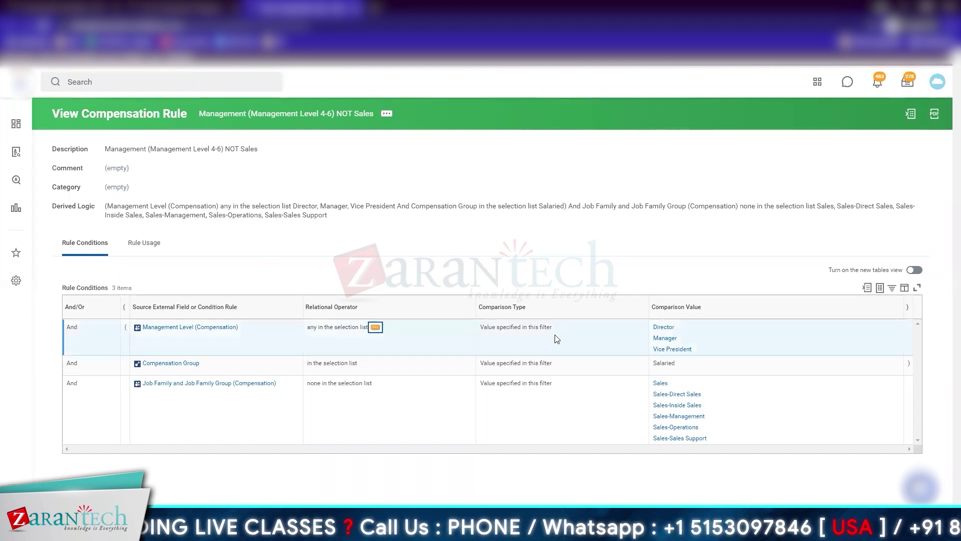
pyautogui.moveTo(479, 328); pyautogui.dragTo(550, 329)
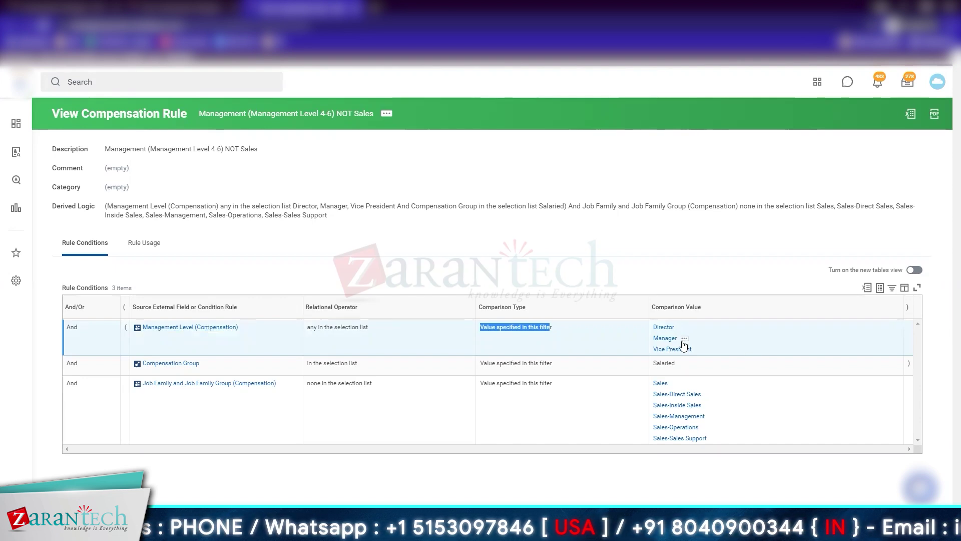
pyautogui.click(750, 269)
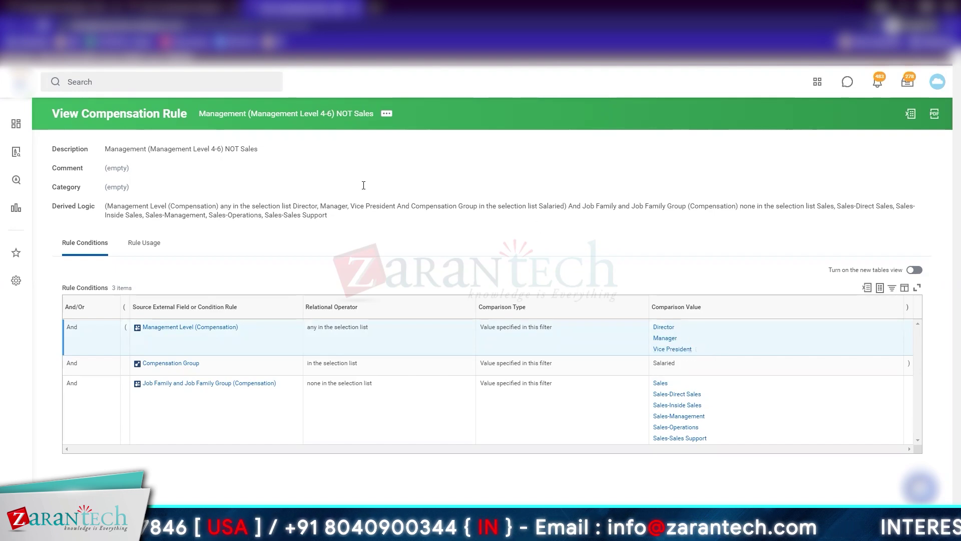
pyautogui.hotkey('alt', 'Left')
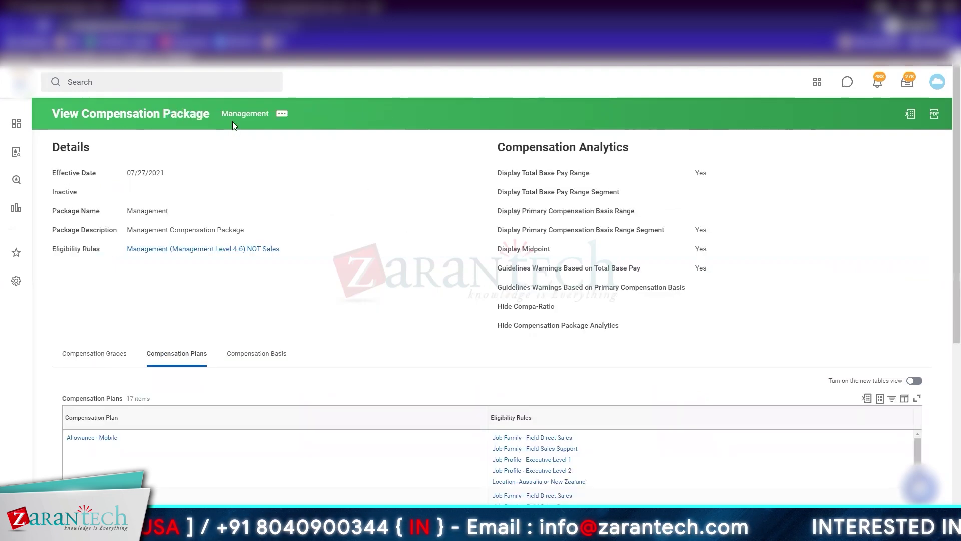
pyautogui.hotkey('alt', 'Right')
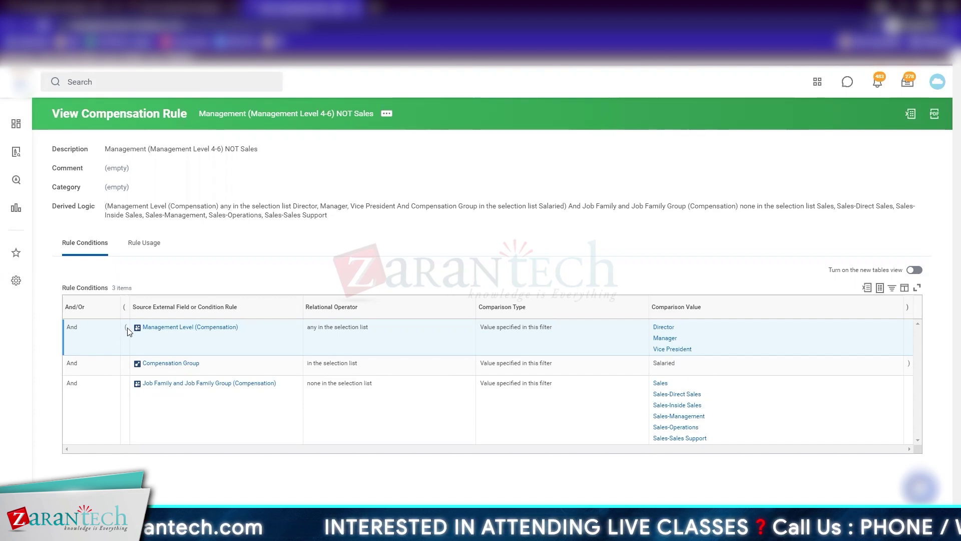
pyautogui.click(521, 361)
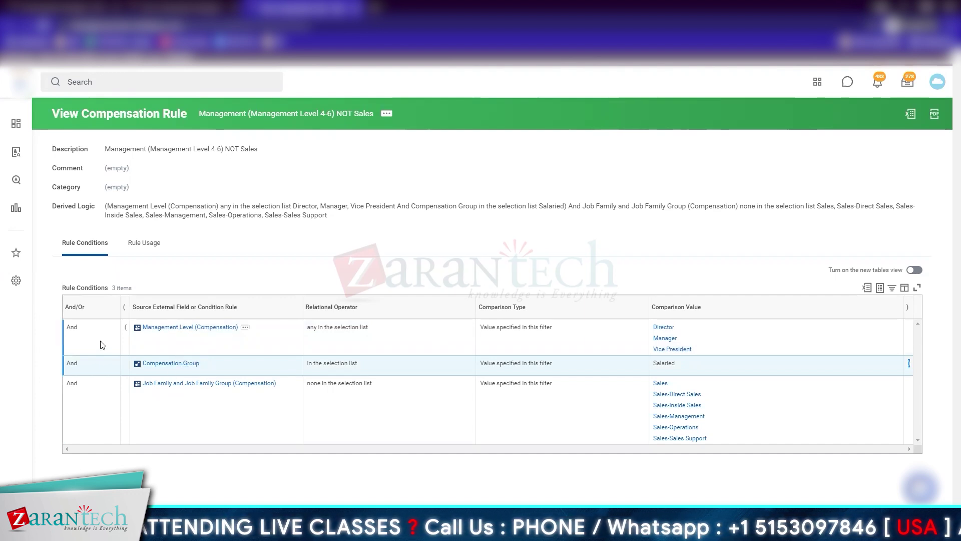
pyautogui.moveTo(87, 362); pyautogui.dragTo(85, 335)
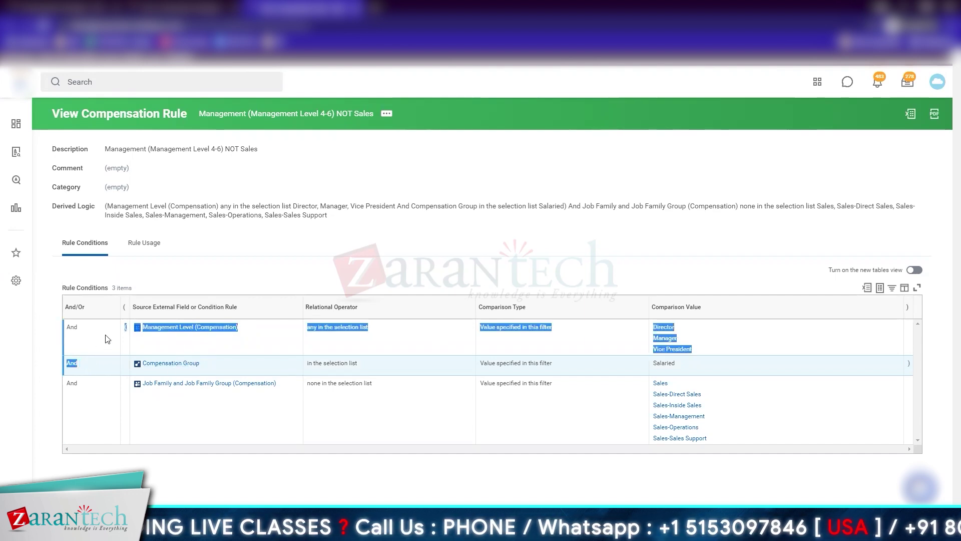
pyautogui.click(85, 336)
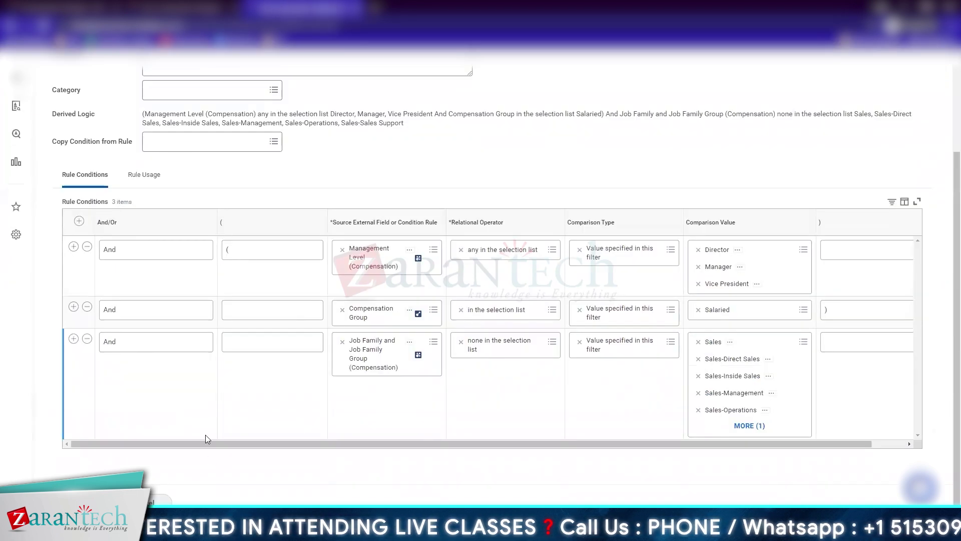
# Try Or as the connector of the Compensation Group condition, and set it back to And
pyautogui.click(202, 313)
pyautogui.click(136, 359)
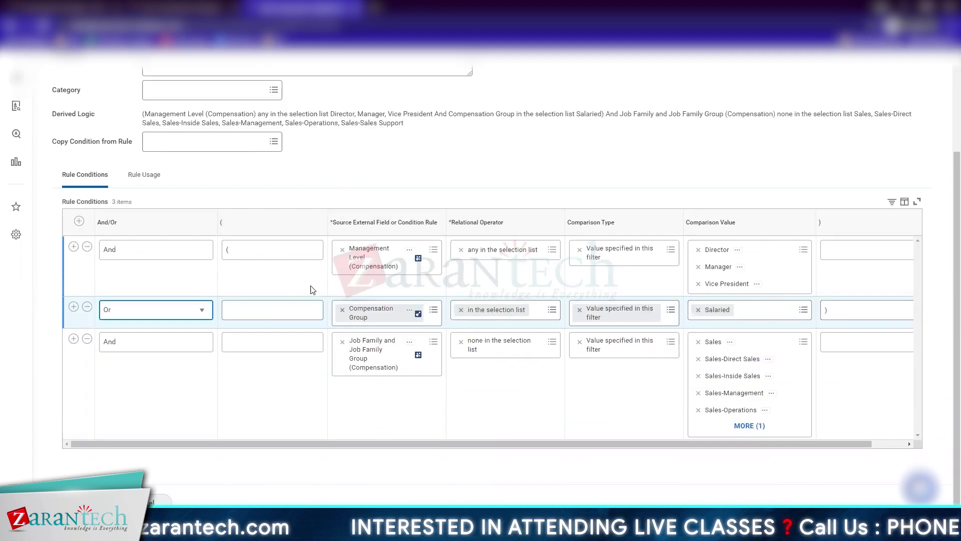
pyautogui.click(192, 312)
pyautogui.click(142, 344)
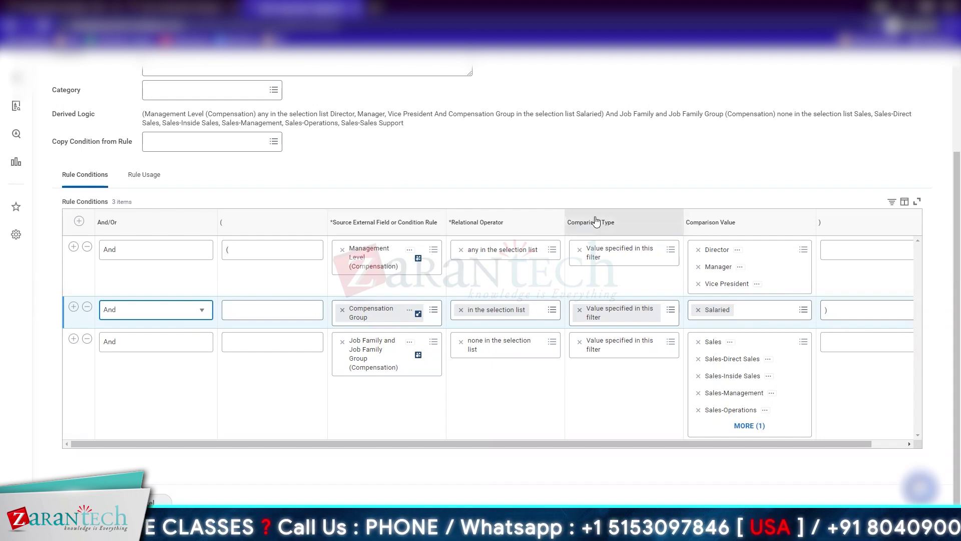
pyautogui.click(851, 309)
pyautogui.click(270, 246)
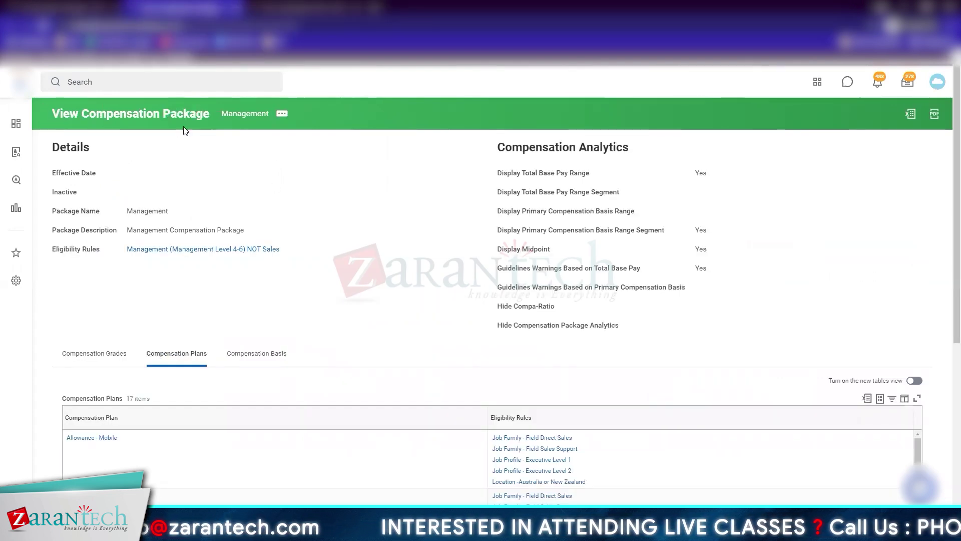
# Compare the Management package's details with the conditions of its eligibility rule
pyautogui.tripleClick(209, 122)
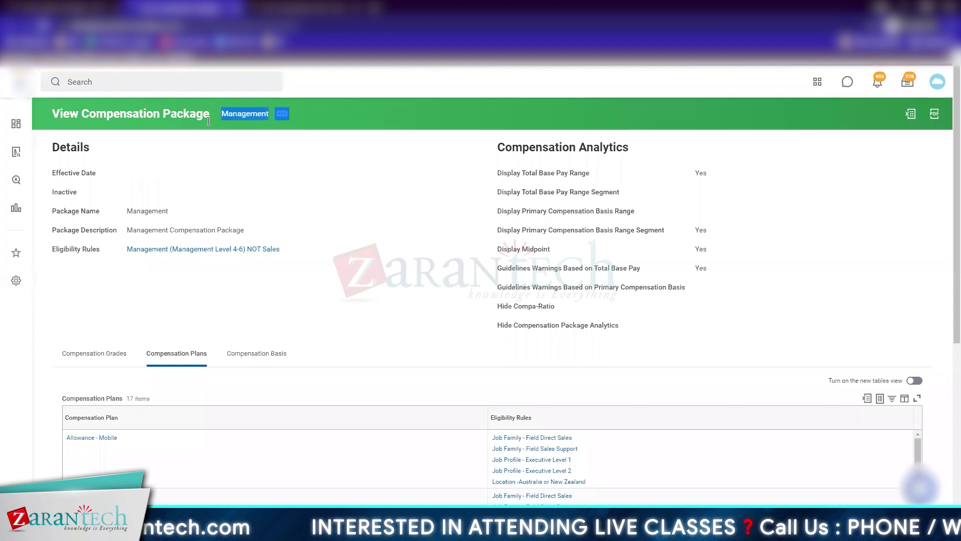
pyautogui.click(246, 252)
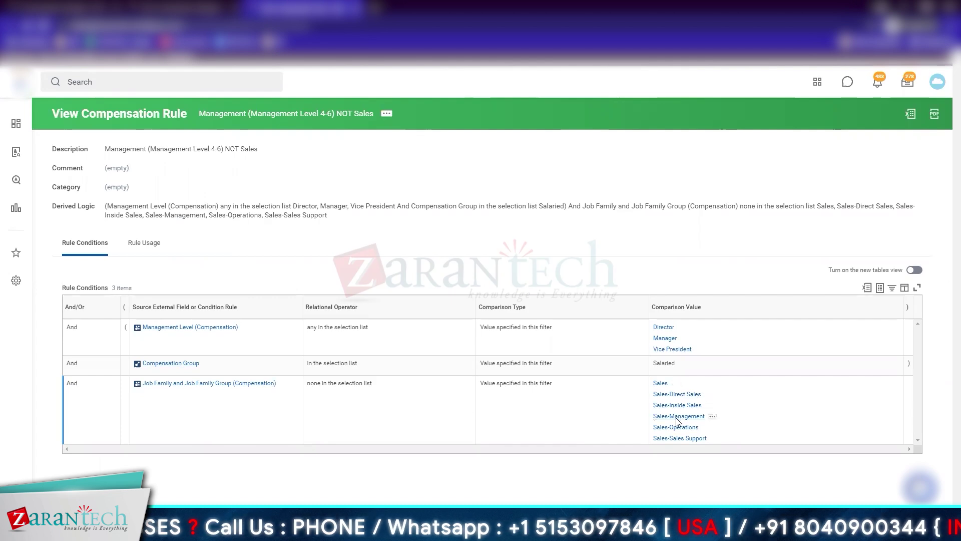
pyautogui.hotkey('alt', 'Left')
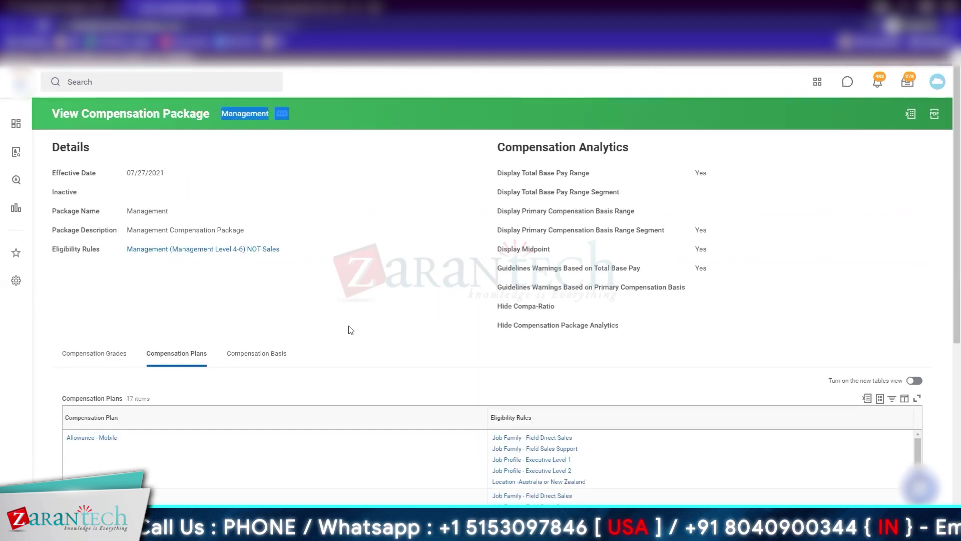
pyautogui.scroll(-3, 351, 330)
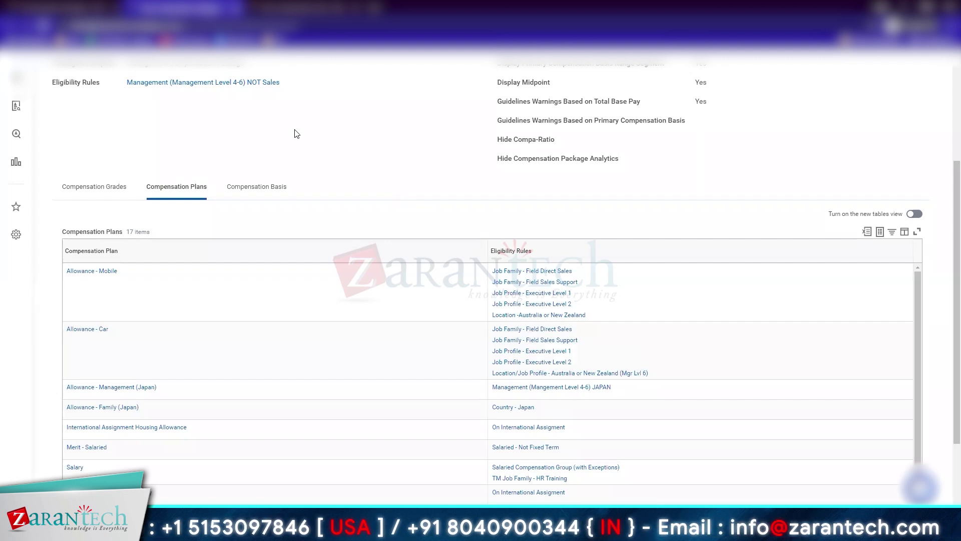
pyautogui.scroll(2, 296, 134)
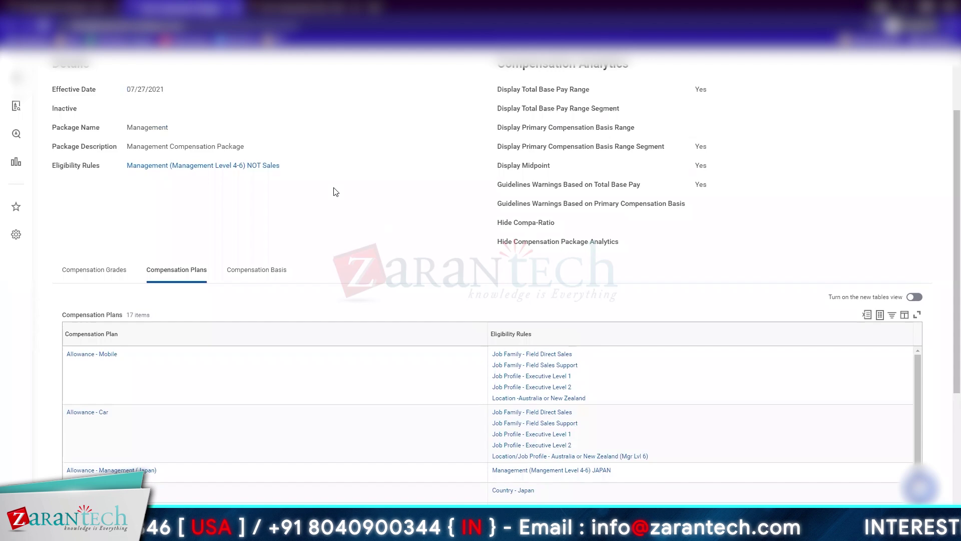
pyautogui.scroll(2, 336, 192)
# View the assignments and conditions of the Job Family - Field Direct Sales rule on Allowance - Mobile, and return to the package
pyautogui.scroll(-7, 335, 192)
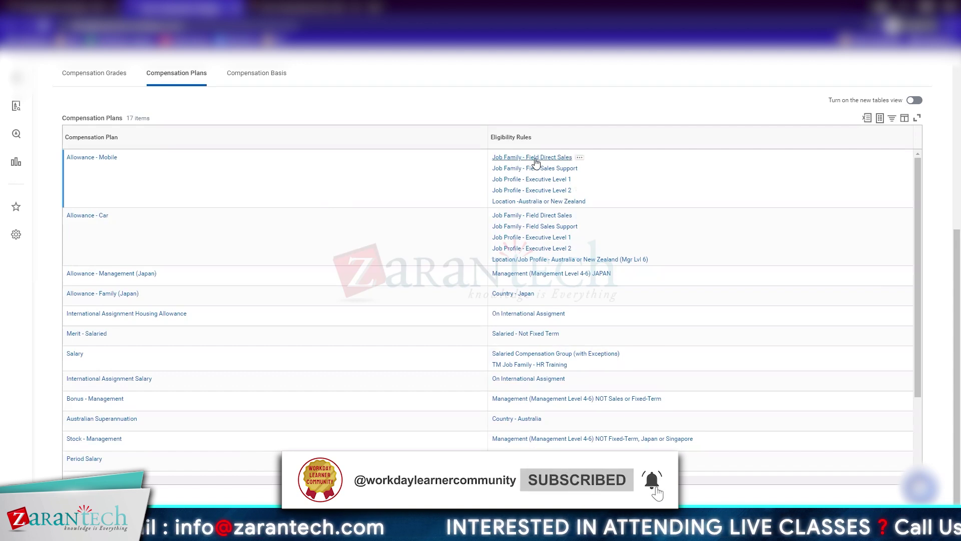
pyautogui.rightClick(551, 163)
pyautogui.click(557, 167)
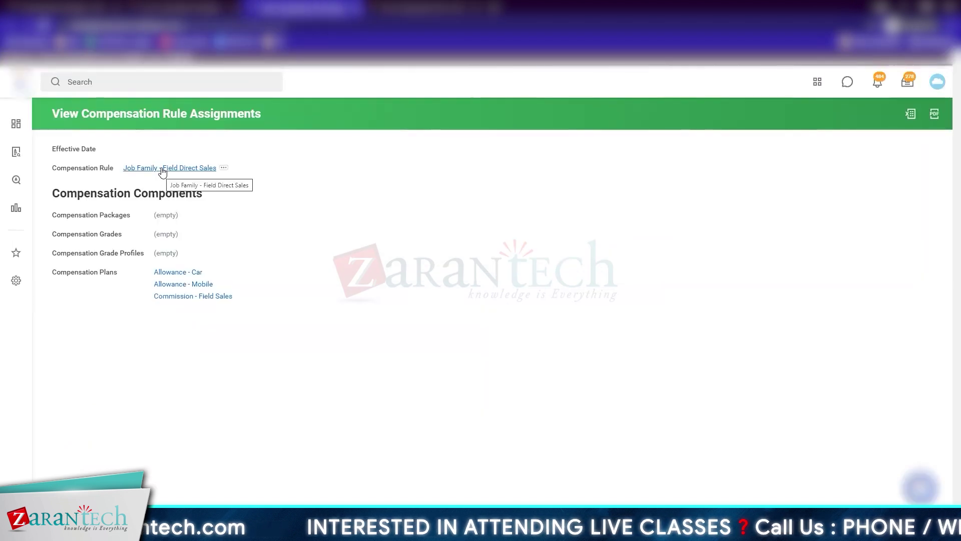
pyautogui.rightClick(169, 171)
pyautogui.click(170, 175)
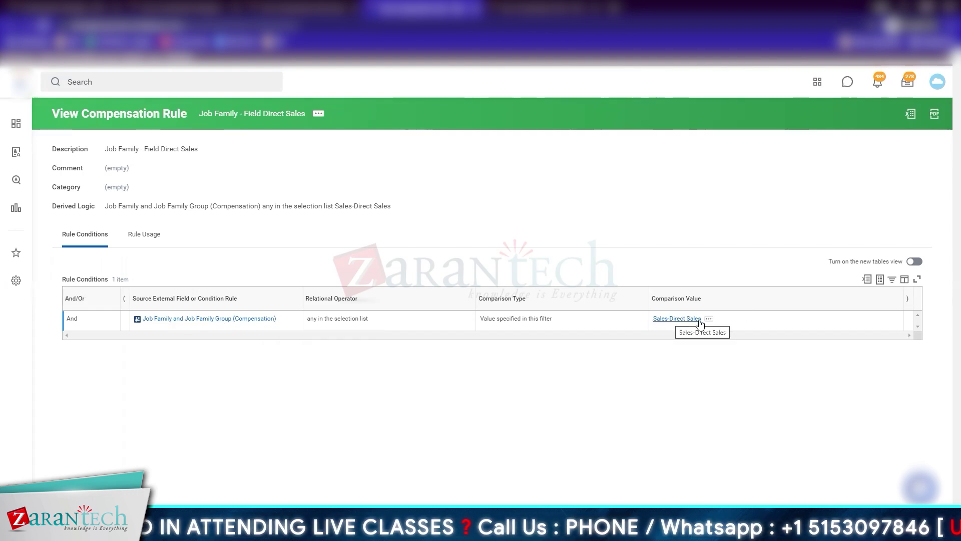
pyautogui.click(289, 11)
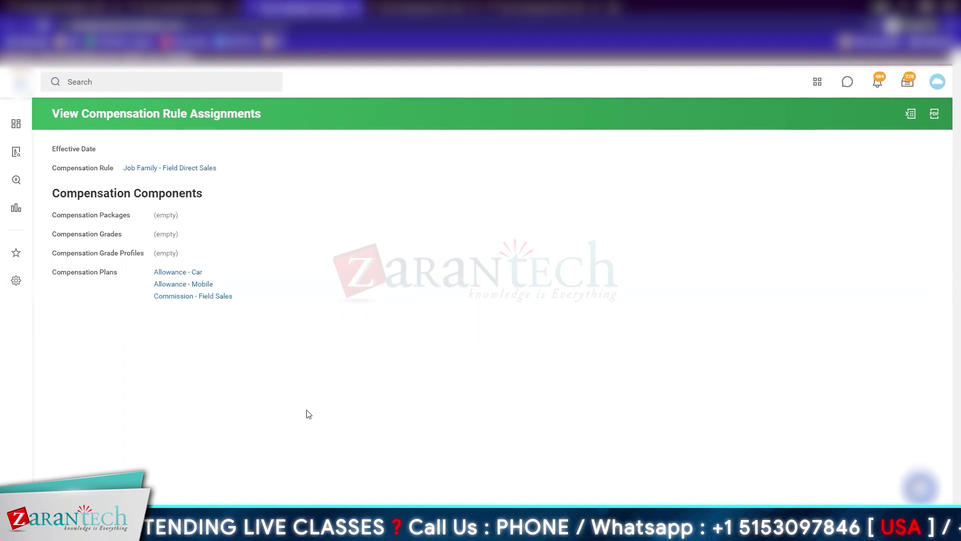
pyautogui.hotkey('ctrl', 'shift', 'Tab')
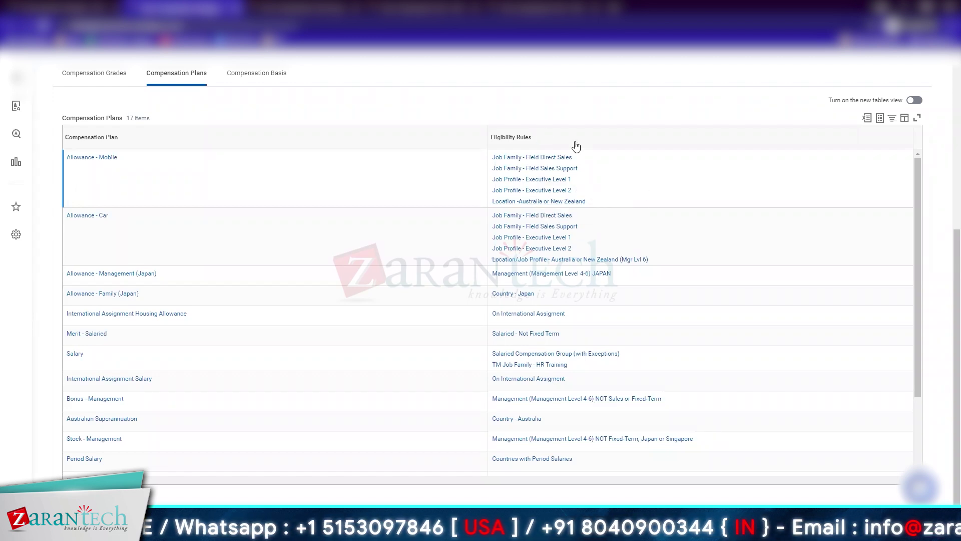
# View the assignments and conditions of Allowance - Mobile's Location -Australia or New Zealand rule, and return to the plan list
pyautogui.rightClick(557, 202)
pyautogui.click(588, 214)
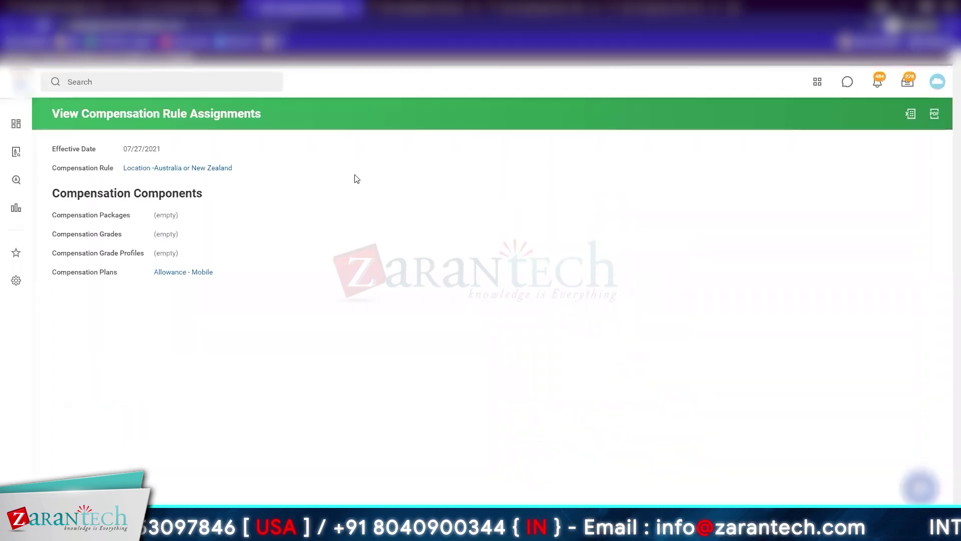
pyautogui.click(180, 169)
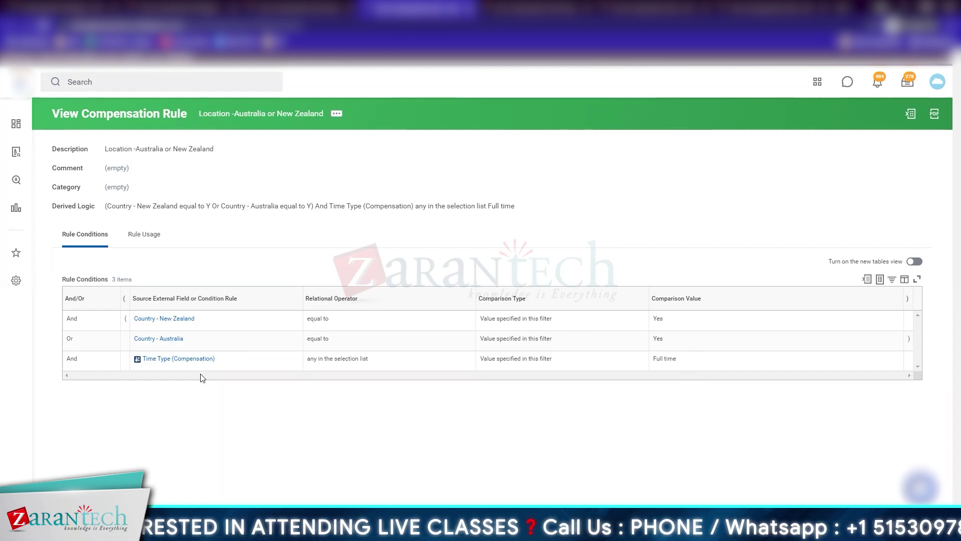
pyautogui.hotkey('alt', 'Left')
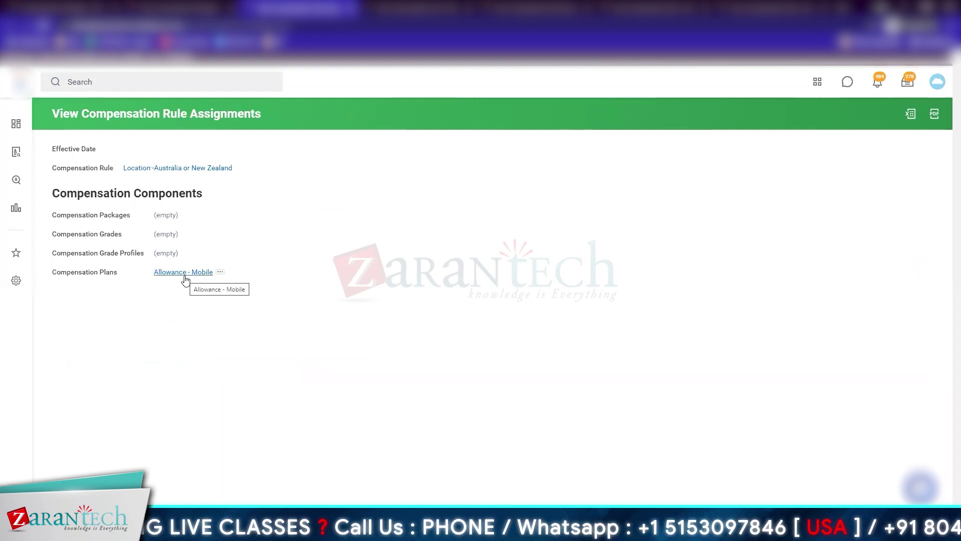
pyautogui.hotkey('alt', 'Left')
pyautogui.hotkey('alt', 'Left')
pyautogui.hotkey('alt', 'Left')
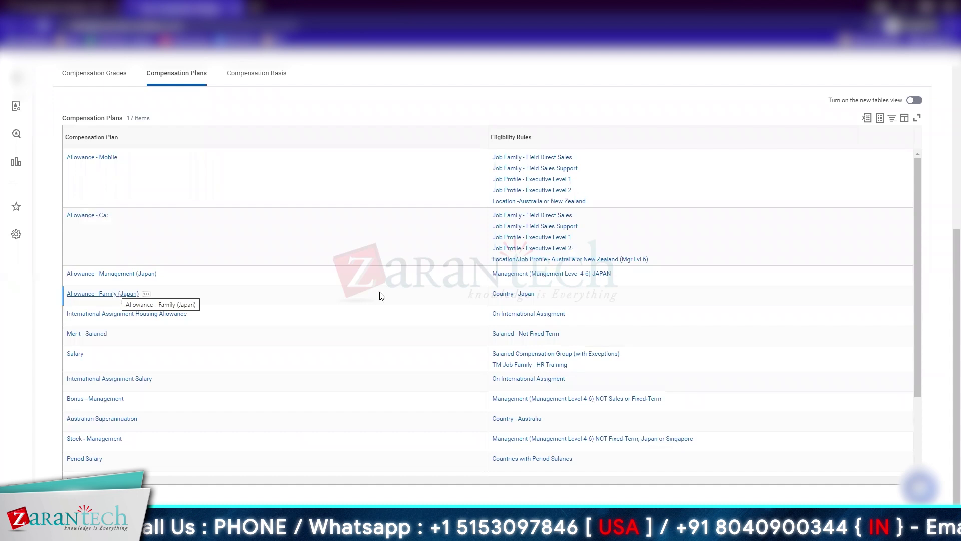
# View the assignments and conditions of the Country - Japan rule on the Allowance - Family (Japan) plan
pyautogui.rightClick(511, 300)
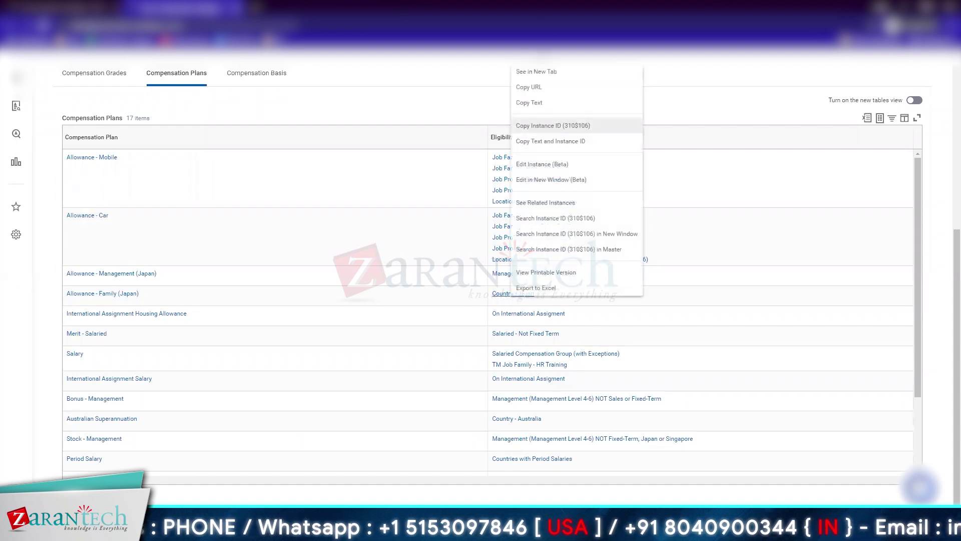
pyautogui.click(538, 71)
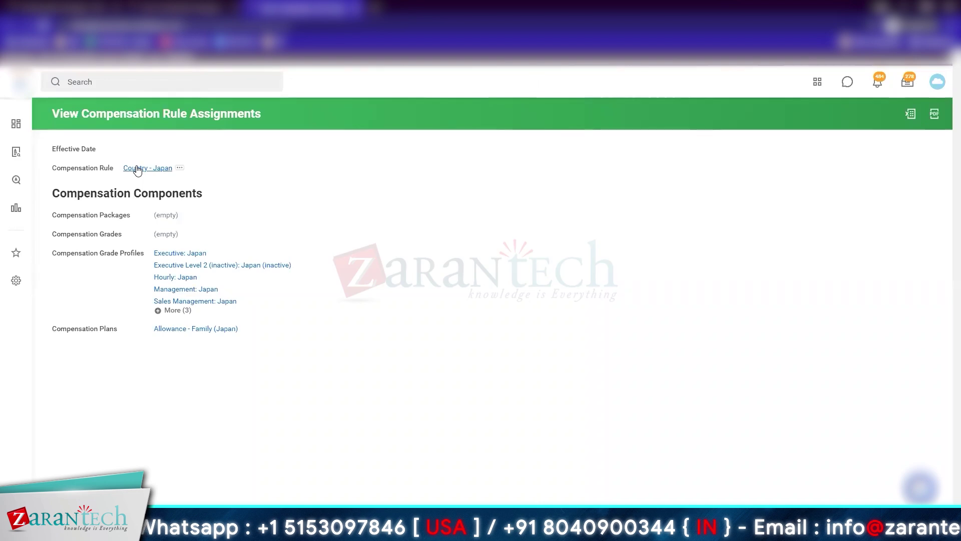
pyautogui.rightClick(144, 174)
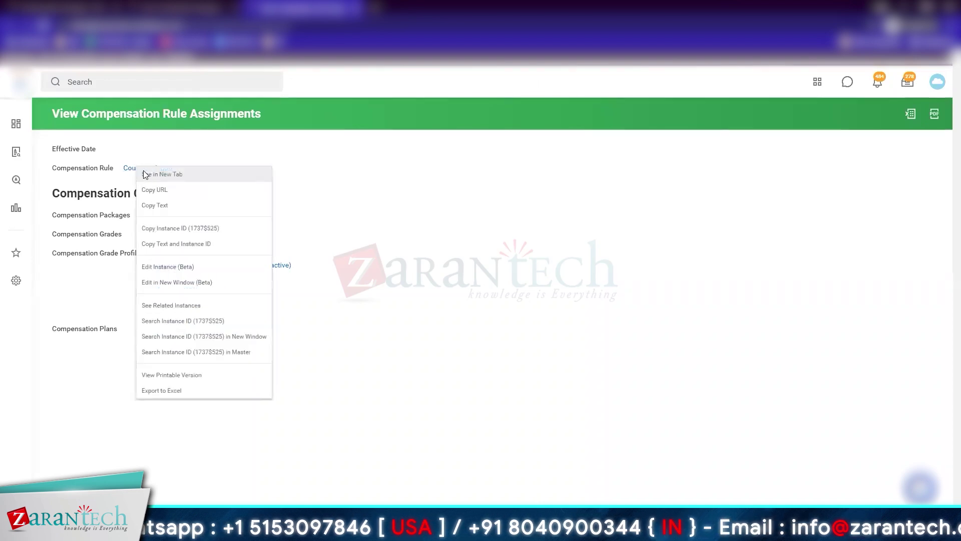
pyautogui.click(145, 174)
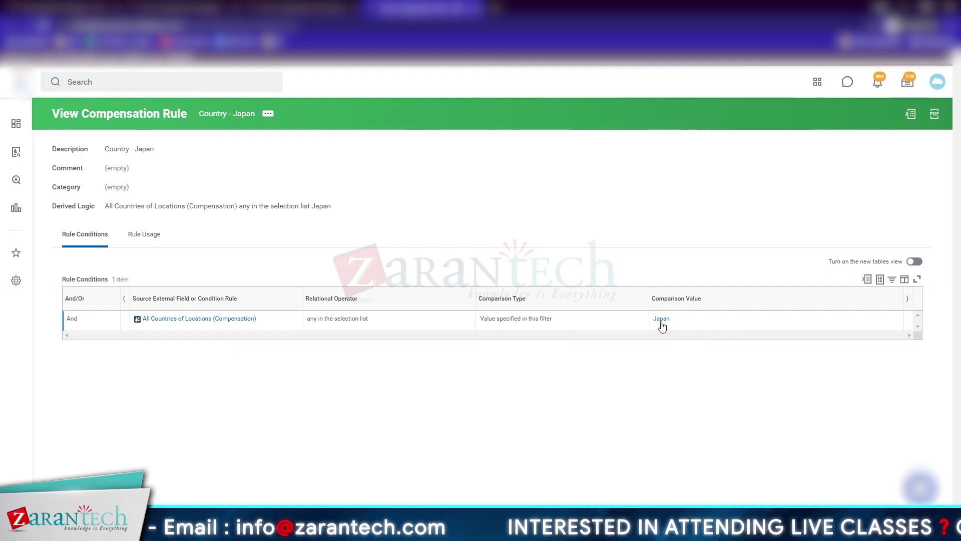
# View the assignments and conditions of Bonus - Management's Management (Management Level 4-6) NOT Sales or Fixed-Term rule, and return to the plan list
pyautogui.hotkey('alt', 'Left')
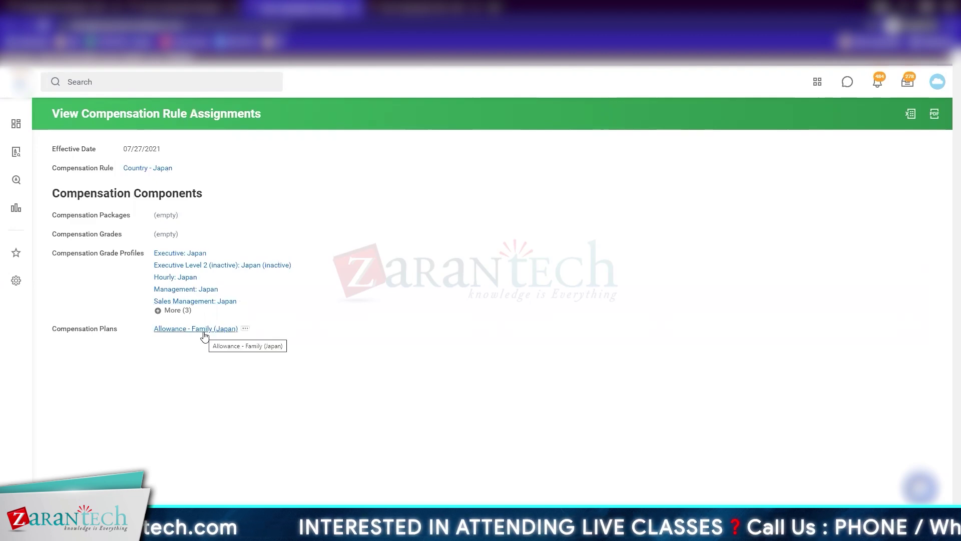
pyautogui.hotkey('alt', 'Left')
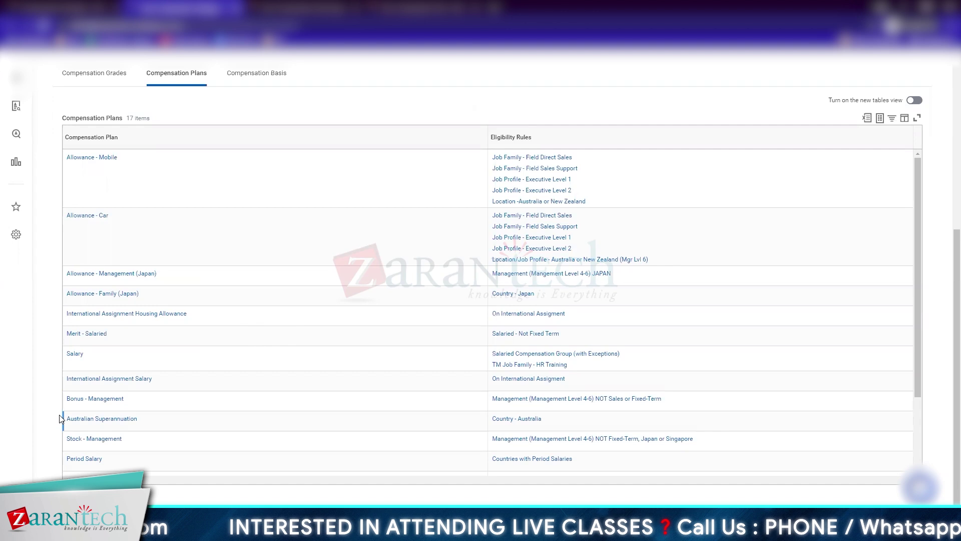
pyautogui.rightClick(546, 400)
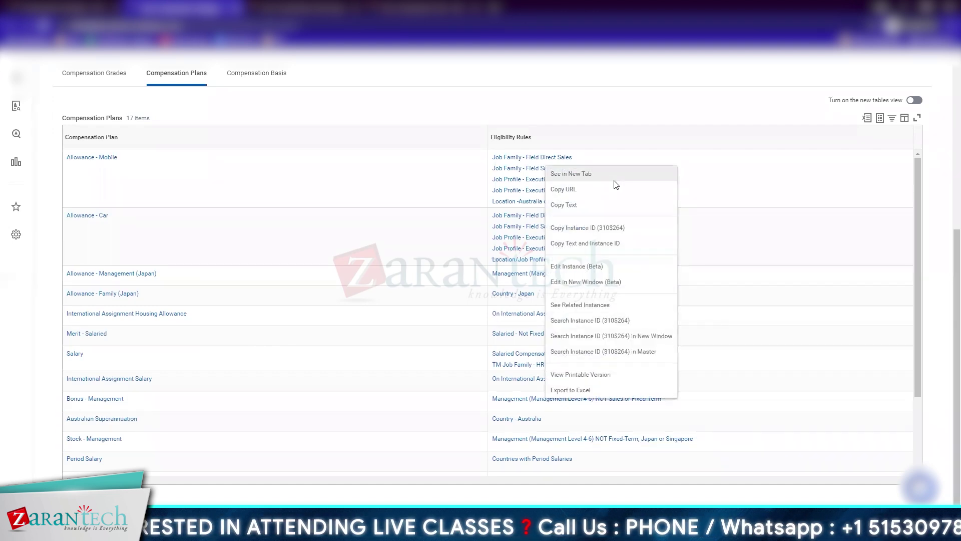
pyautogui.click(615, 174)
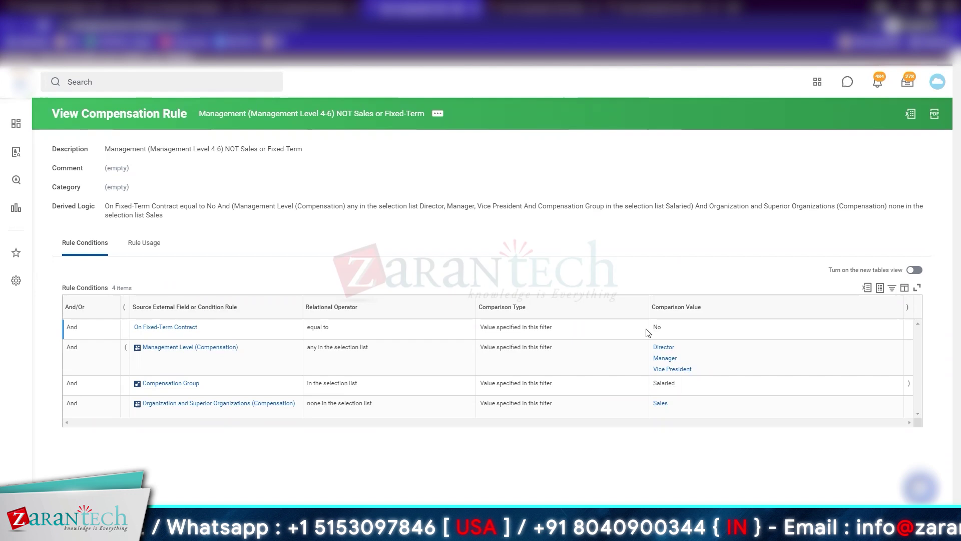
pyautogui.click(275, 8)
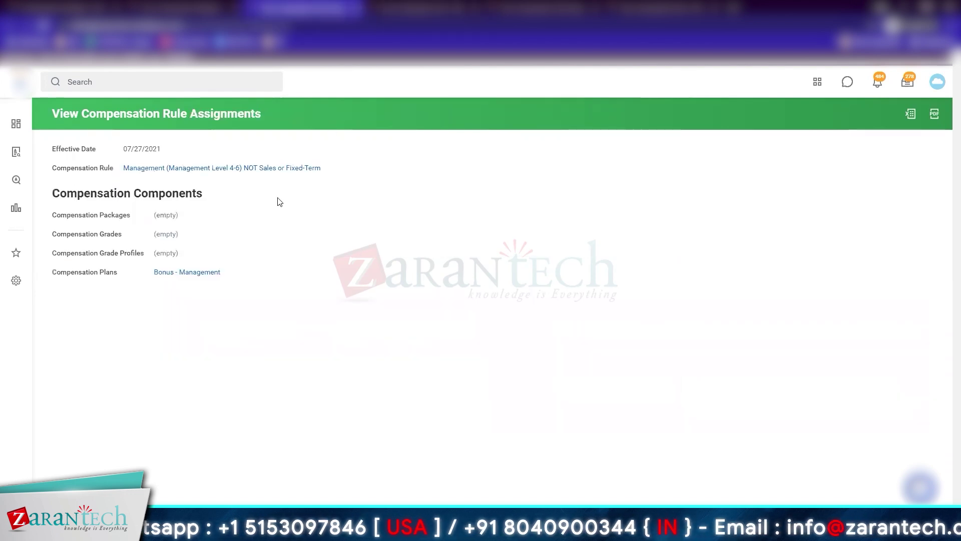
pyautogui.click(408, 8)
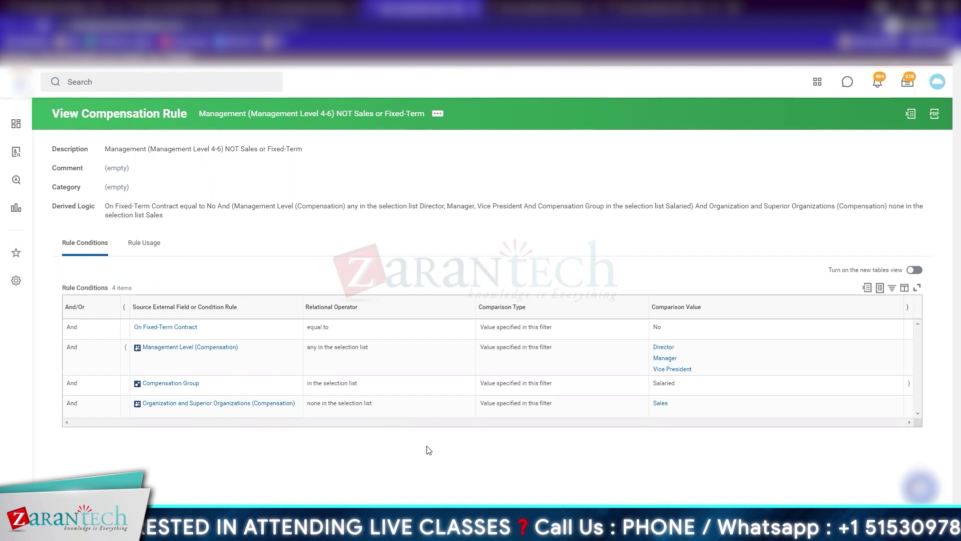
pyautogui.hotkey('ctrl', 'shift', 'Tab')
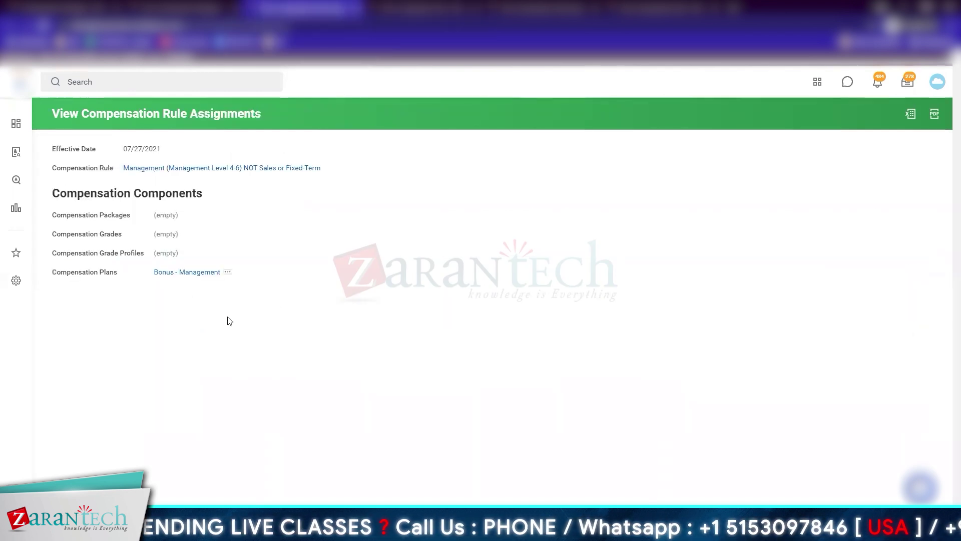
pyautogui.hotkey('ctrl', 'shift', 'Tab')
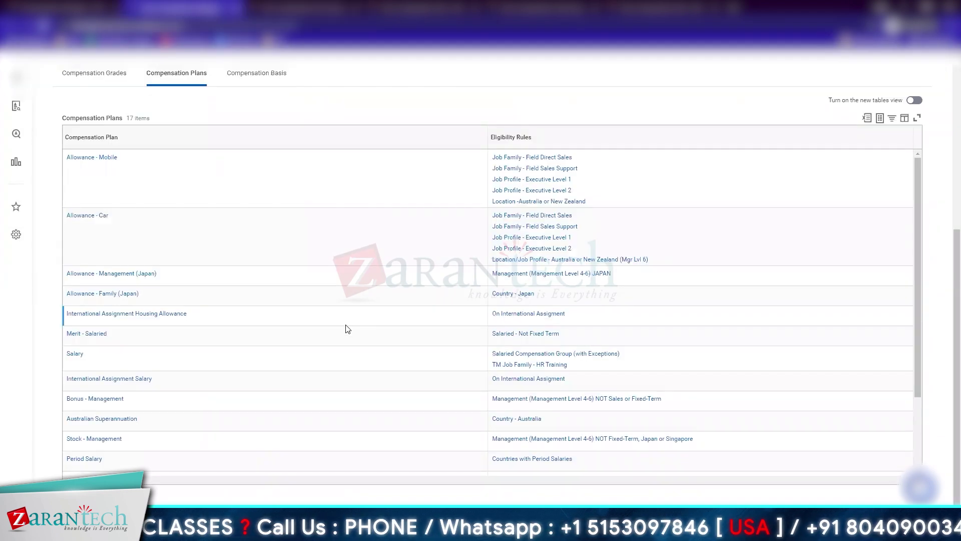
# From the France Regular Syntec rule's conditions, view the Syntec (IDCC 1486) collective agreement and its classification factors, and return to the plan list
pyautogui.hotkey('ctrl', 'Tab')
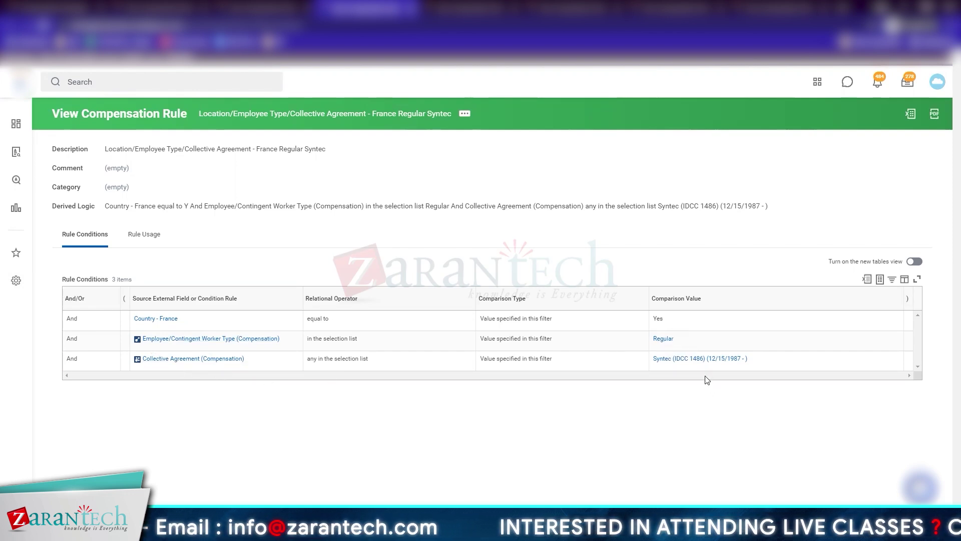
pyautogui.rightClick(670, 365)
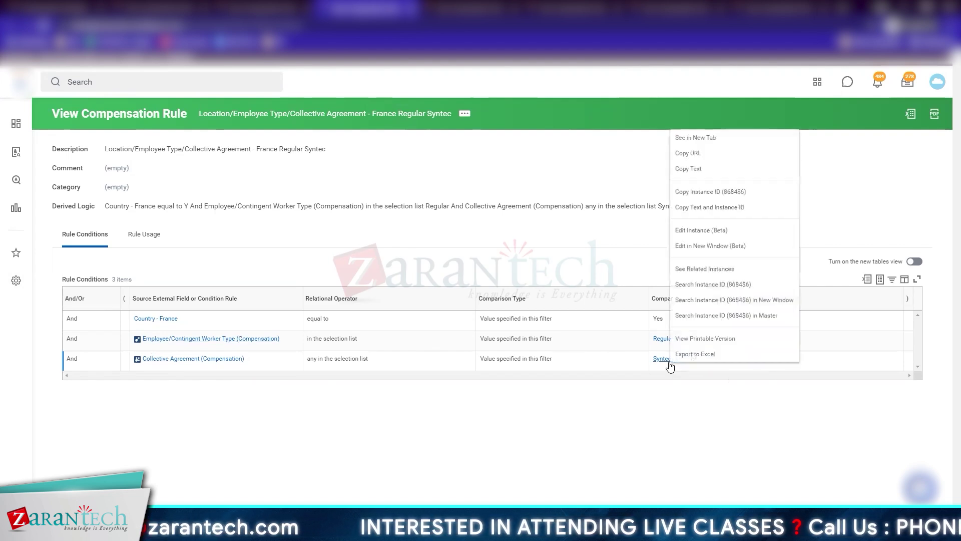
pyautogui.click(688, 494)
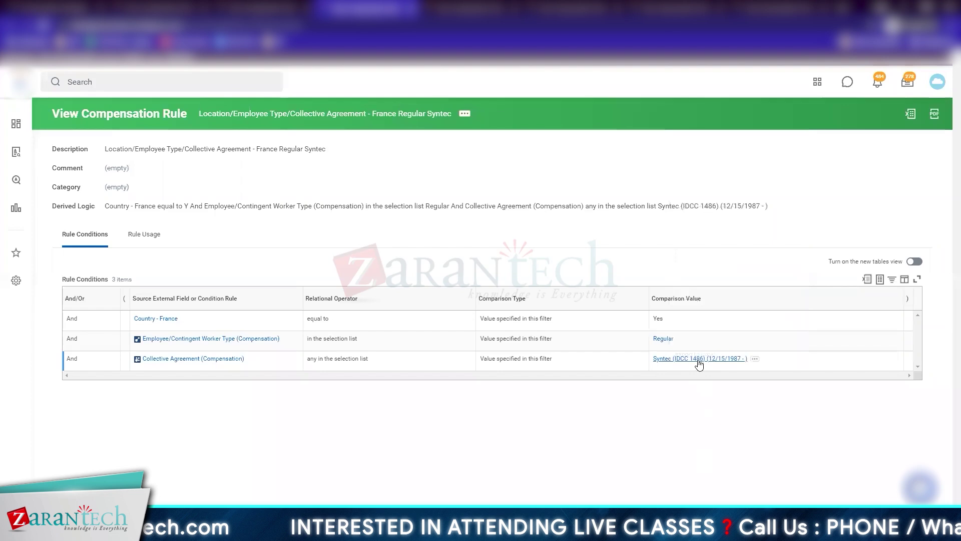
pyautogui.click(684, 359)
pyautogui.scroll(2, 228, 296)
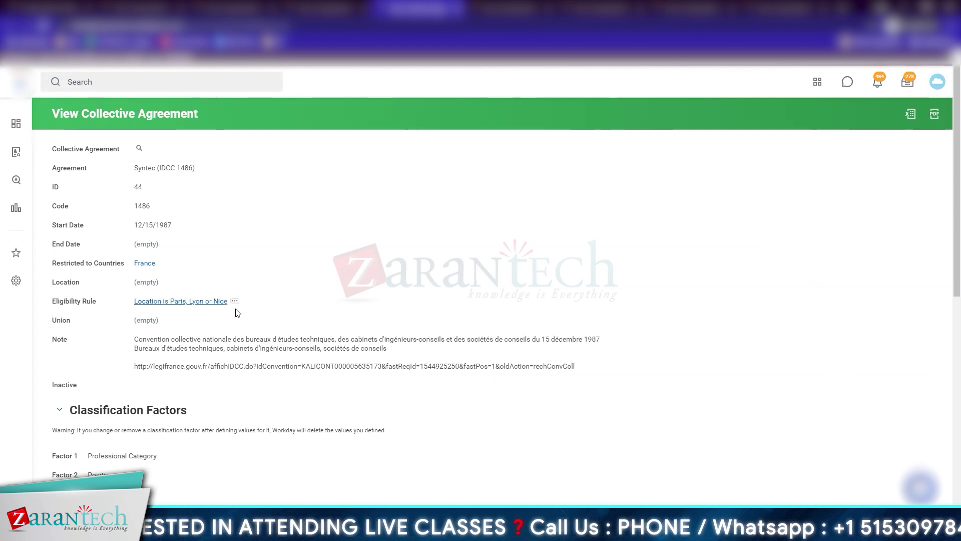
pyautogui.scroll(-5, 237, 313)
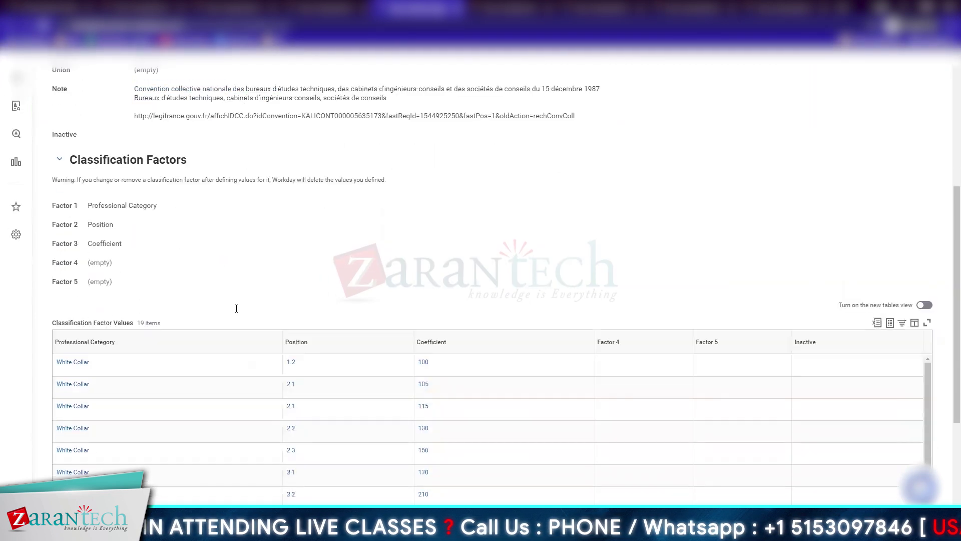
pyautogui.scroll(-2, 237, 313)
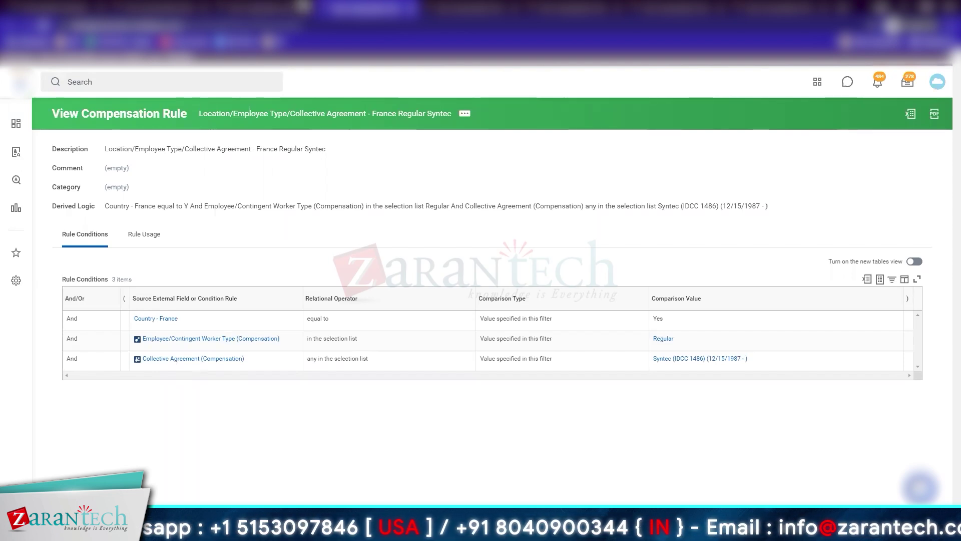
pyautogui.hotkey('ctrl', 'shift', 'Tab')
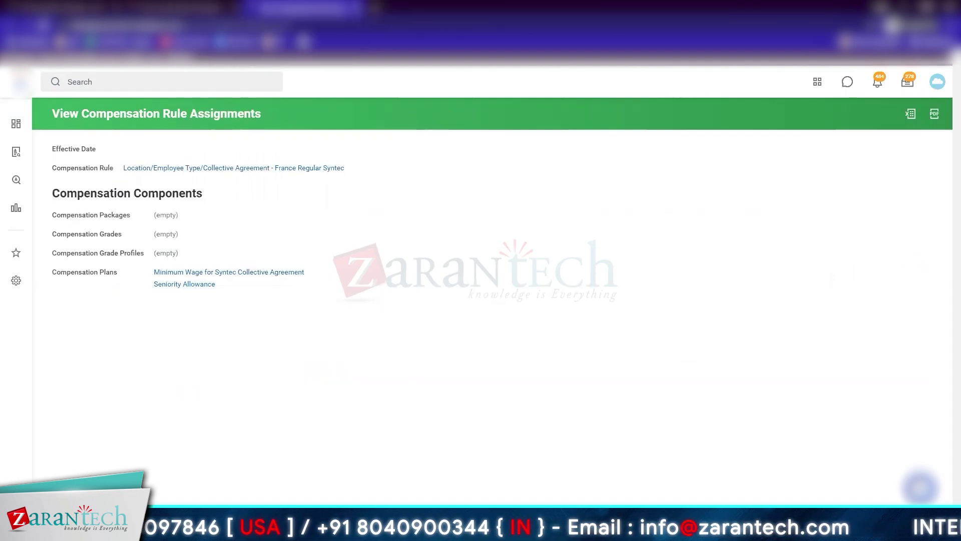
pyautogui.hotkey('ctrl', 'shift', 'Tab')
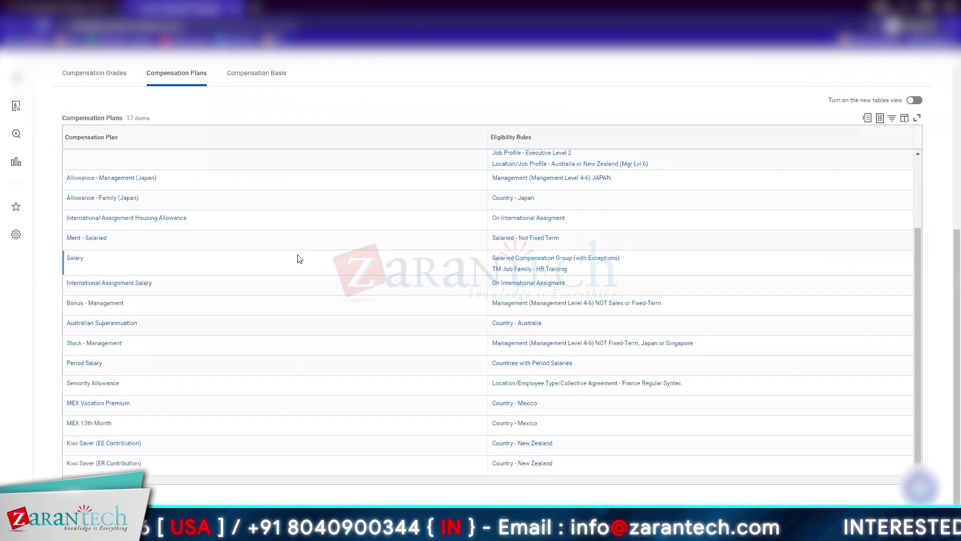
# Leave the Management package and view the compensation details on the Vice President, Human Resources worker's profile
pyautogui.hotkey('ctrl', 'shift', 'Tab')
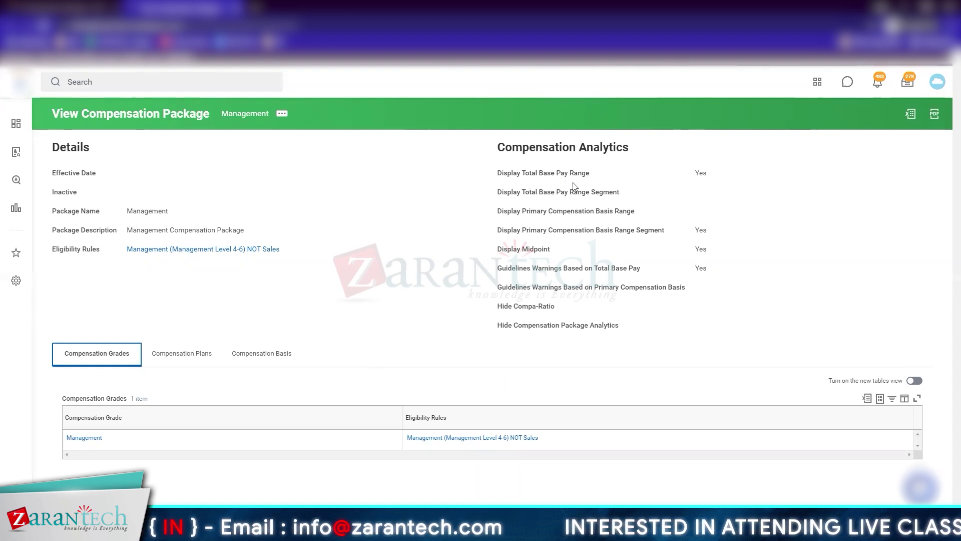
pyautogui.hotkey('alt', 'Left')
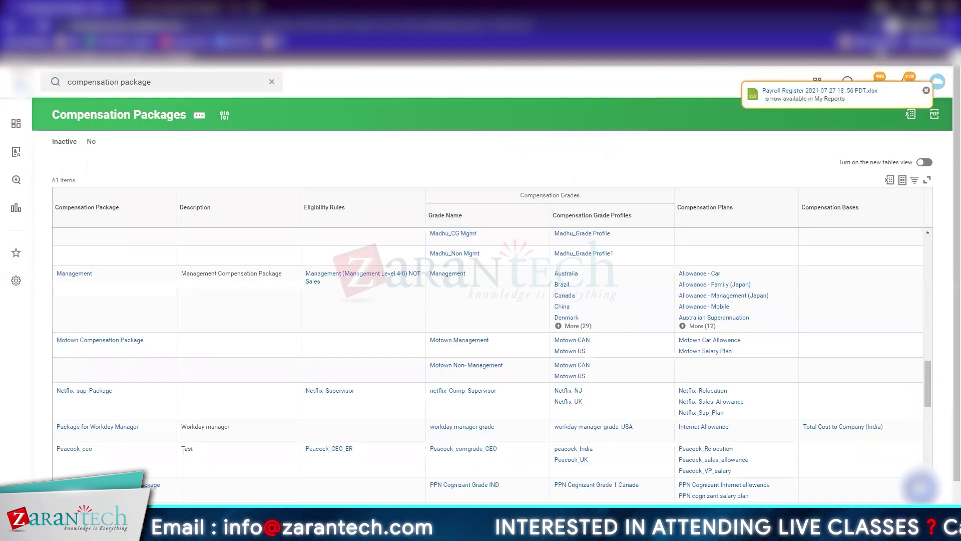
pyautogui.click(938, 82)
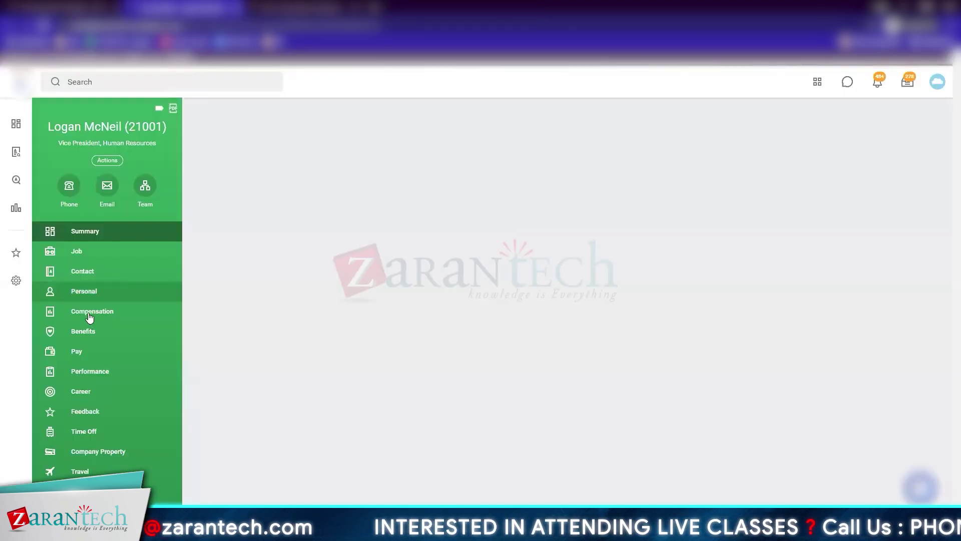
pyautogui.click(90, 311)
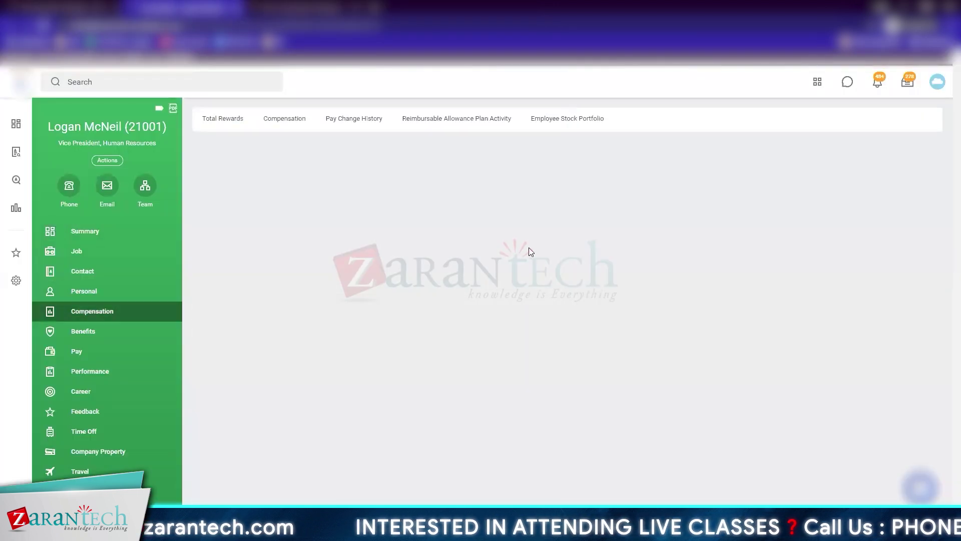
pyautogui.click(307, 118)
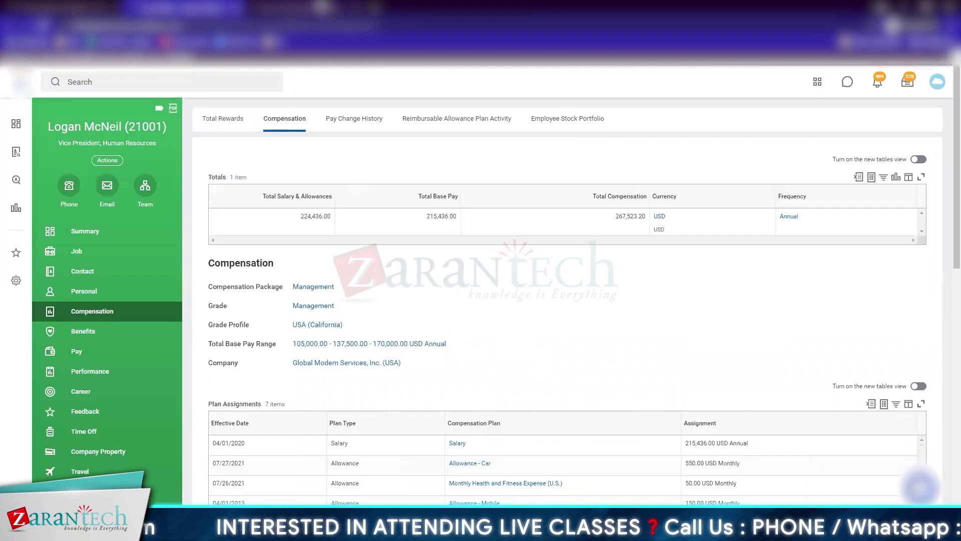
# Open the worker's Management compensation package, review its Guidelines Warnings Based on Total Base Pay setting, and show its compensation plans
pyautogui.click(314, 286)
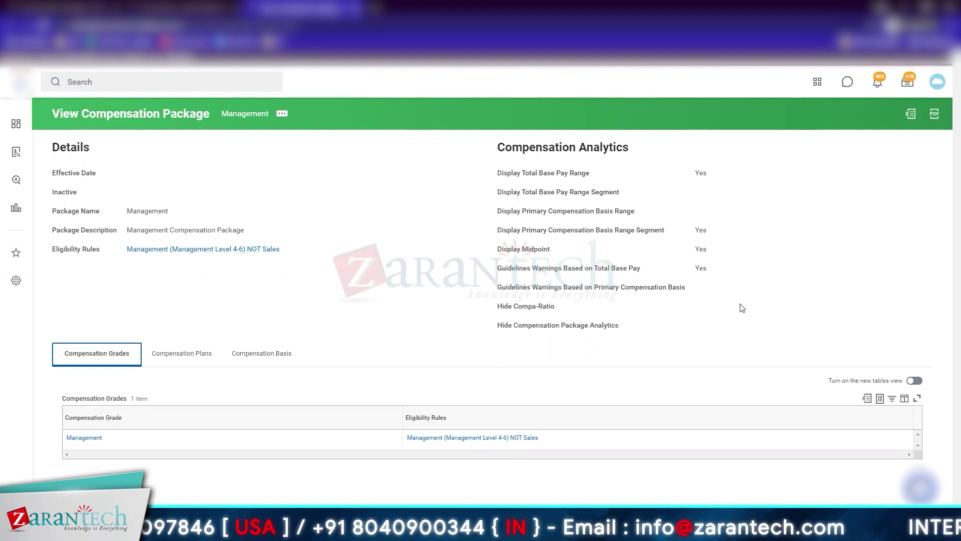
pyautogui.moveTo(499, 271); pyautogui.dragTo(628, 280)
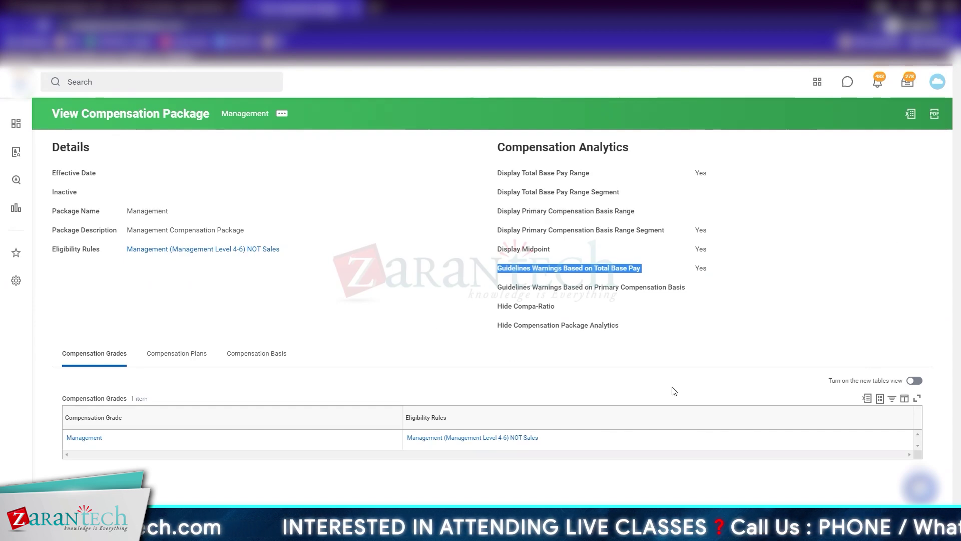
pyautogui.click(177, 353)
pyautogui.scroll(-5, 459, 350)
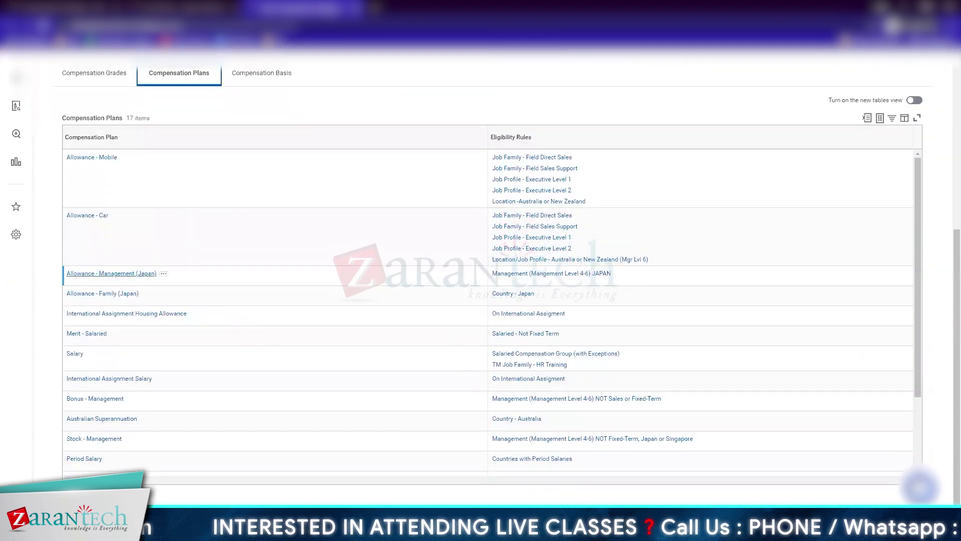
# Open the Salary plan separately and review its Apply FTE% and Exclude from Merit settings
pyautogui.rightClick(76, 355)
pyautogui.click(140, 190)
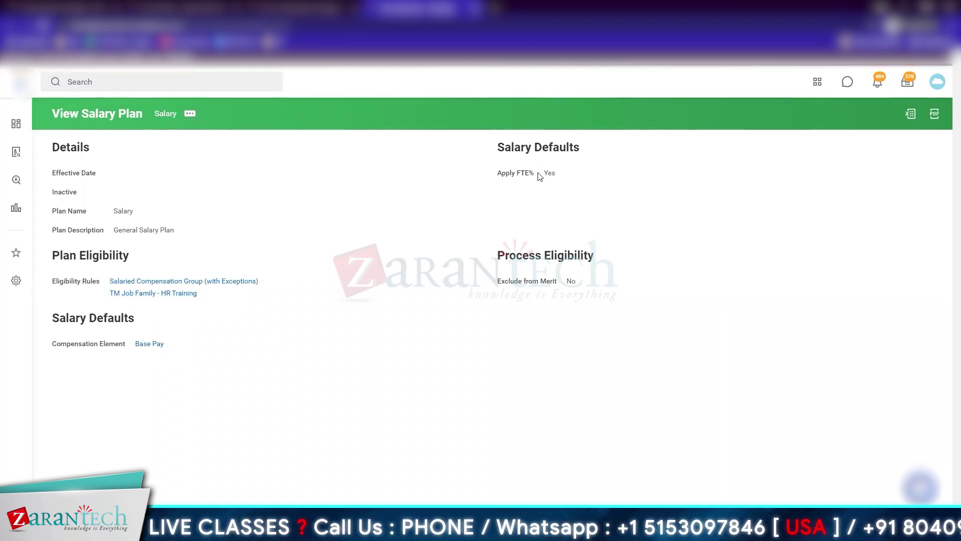
pyautogui.moveTo(563, 179); pyautogui.dragTo(501, 179)
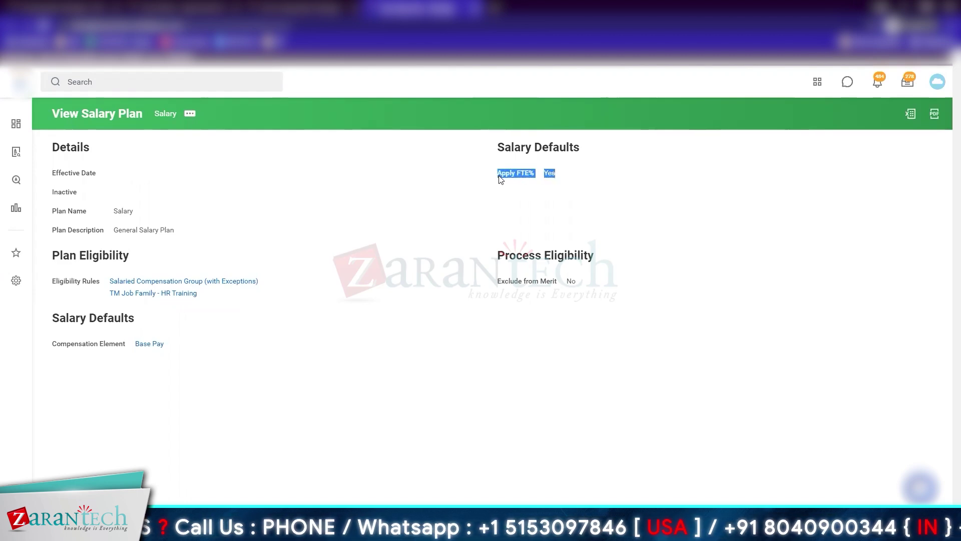
pyautogui.click(578, 280)
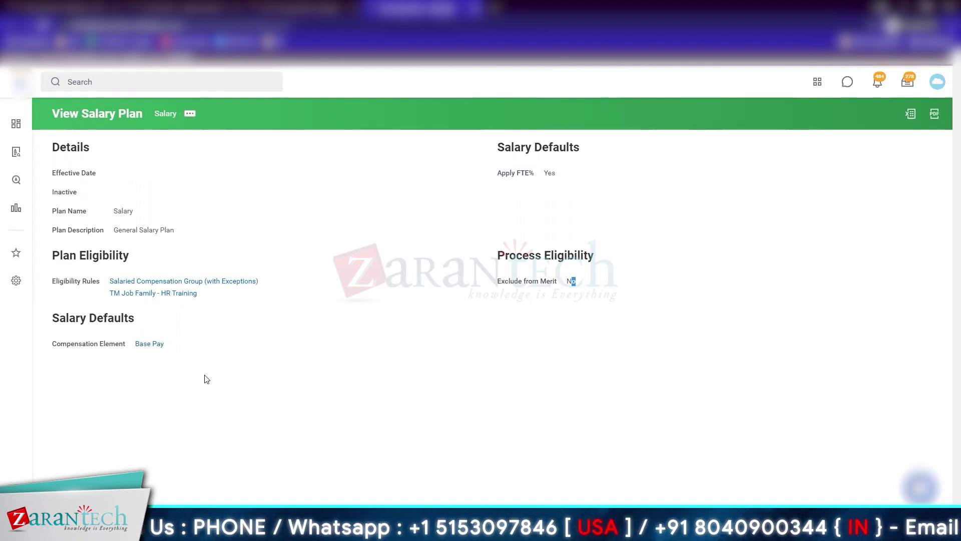
# View all compensation profiles referencing the Salary plan's Base Pay element, and open its Standard Base Pay element group
pyautogui.click(154, 344)
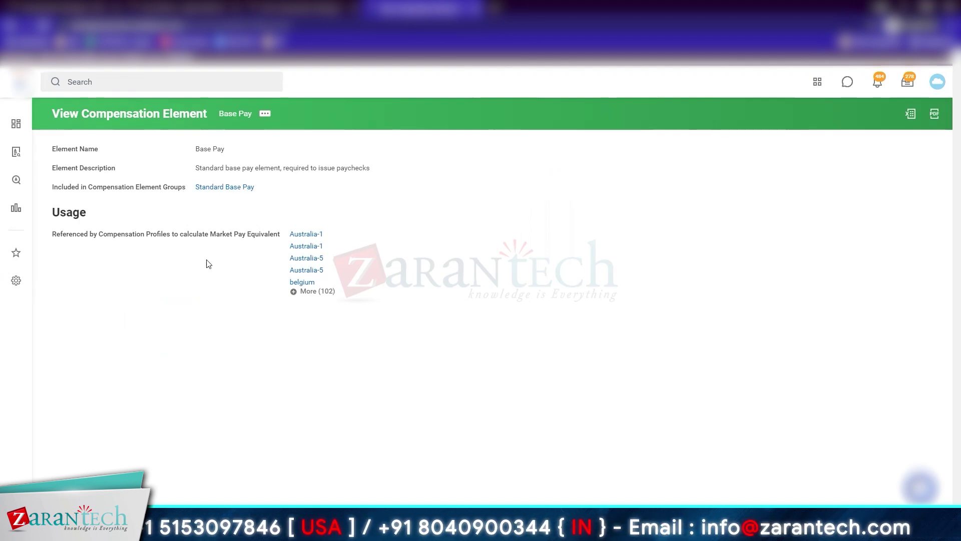
pyautogui.click(293, 292)
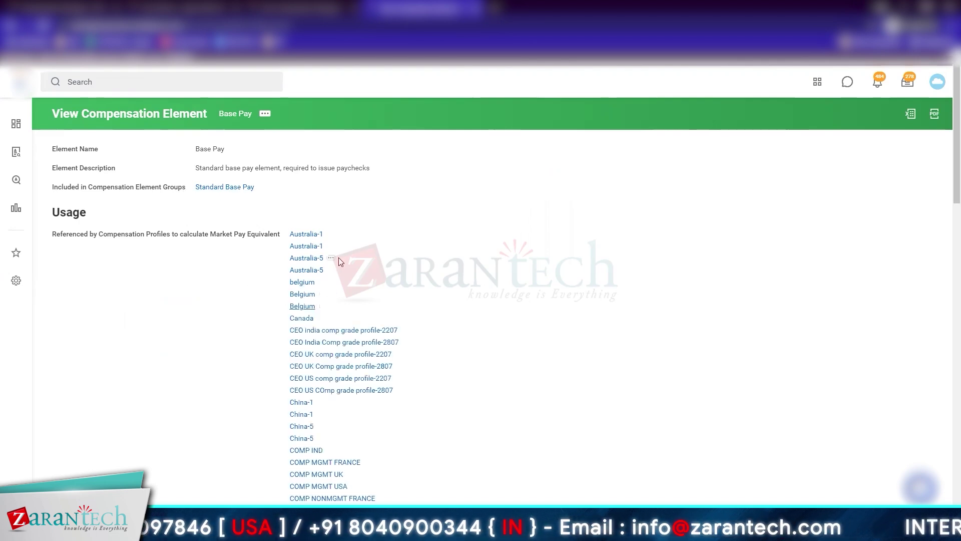
pyautogui.scroll(-5, 338, 256)
pyautogui.scroll(-4, 339, 260)
pyautogui.scroll(10, 296, 244)
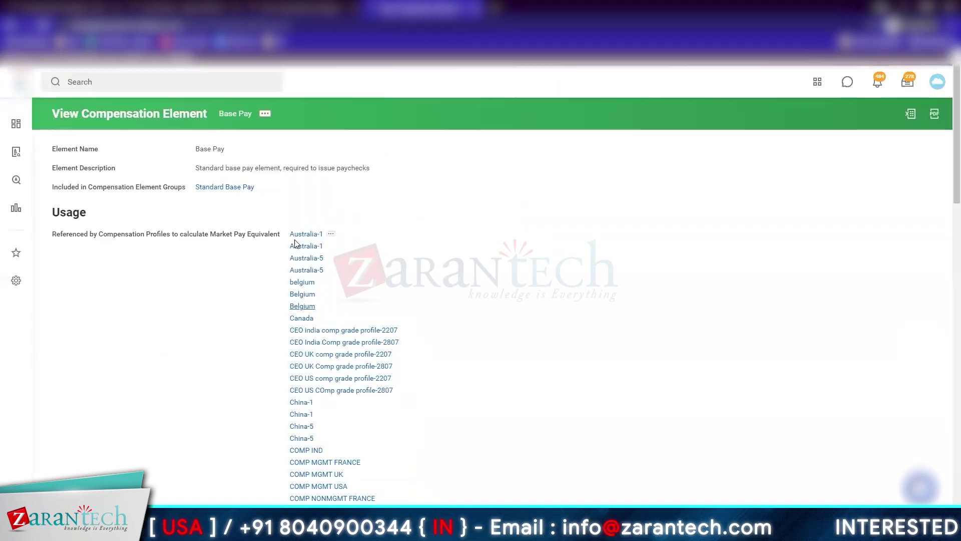
pyautogui.click(218, 190)
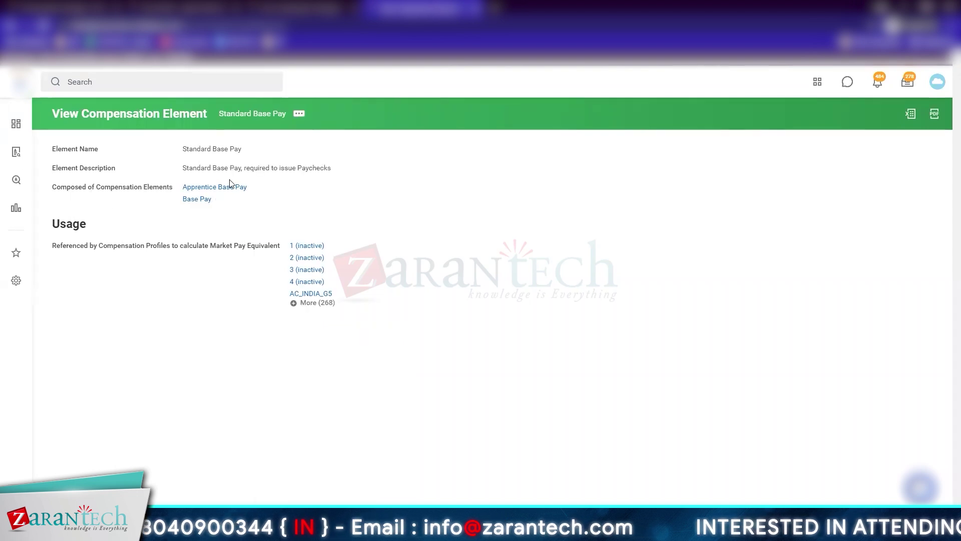
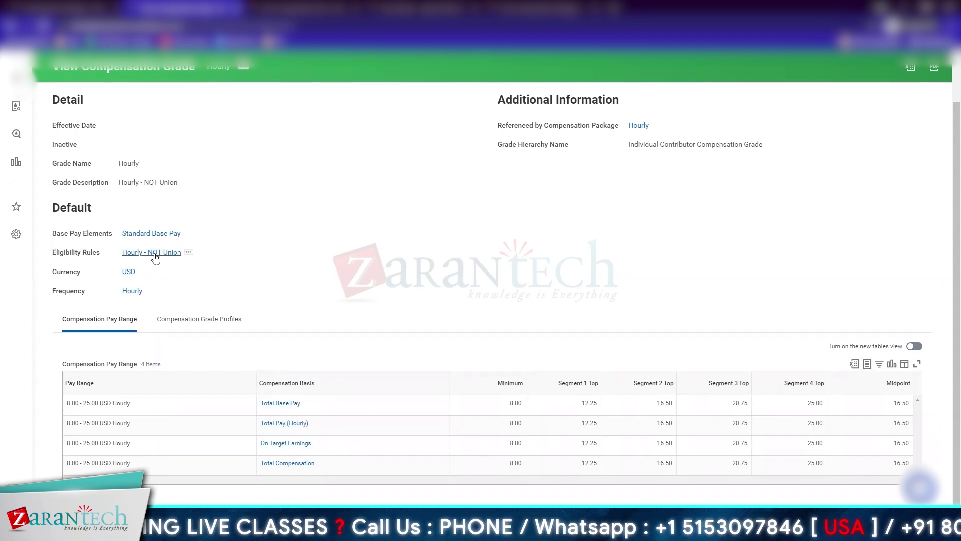
# View the conditions of the Hourly grade's Hourly - NOT Union rule, and return to the grade to show its compensation grade profiles
pyautogui.rightClick(156, 258)
pyautogui.click(185, 262)
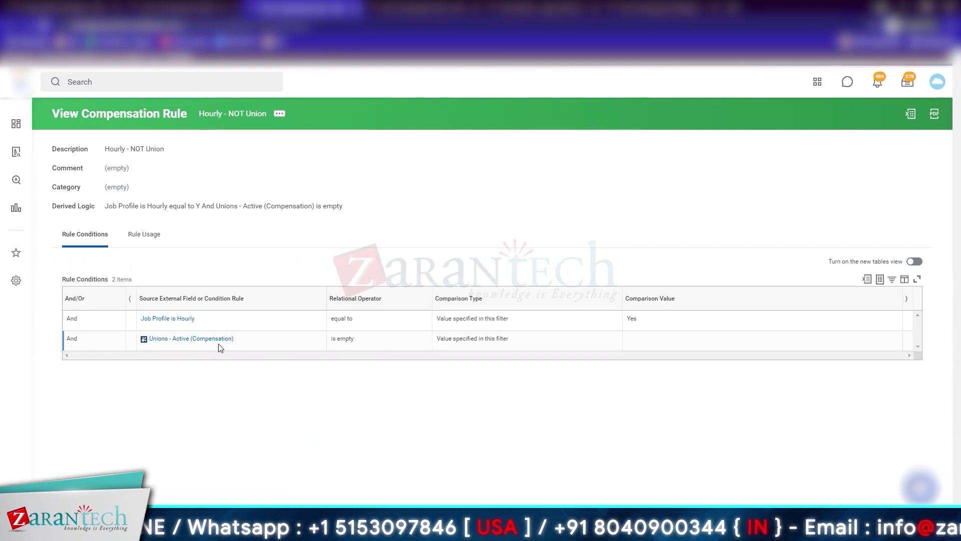
pyautogui.hotkey('alt', 'Left')
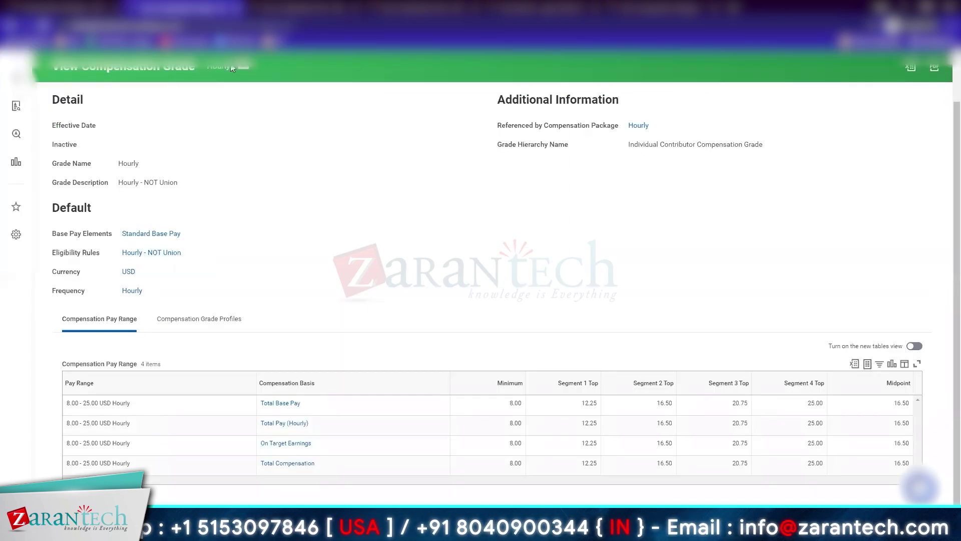
pyautogui.click(201, 319)
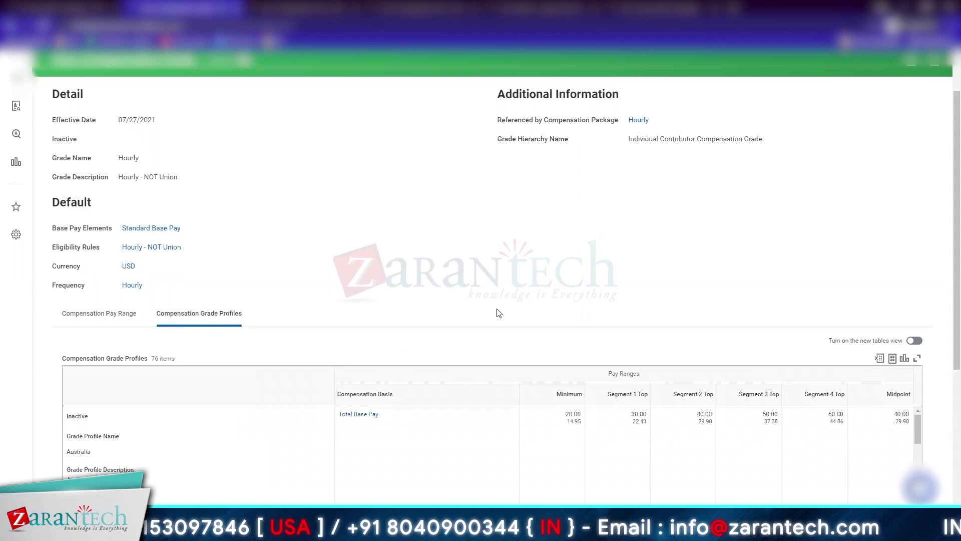
# Review the Australia grade profile's name, description and minimum pay range, including the currency conversion estimate for the minimum
pyautogui.scroll(-5, 499, 313)
pyautogui.scroll(2, 300, 361)
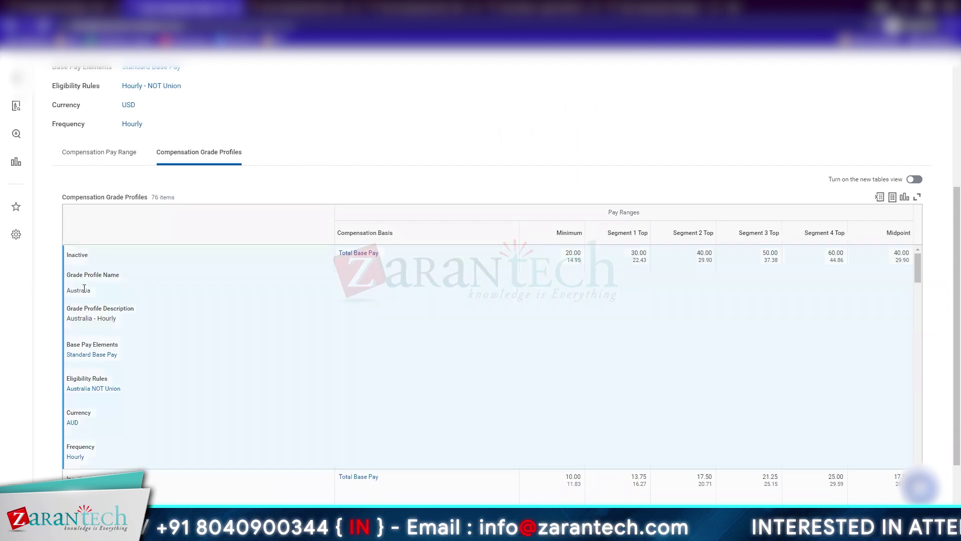
pyautogui.doubleClick(84, 290)
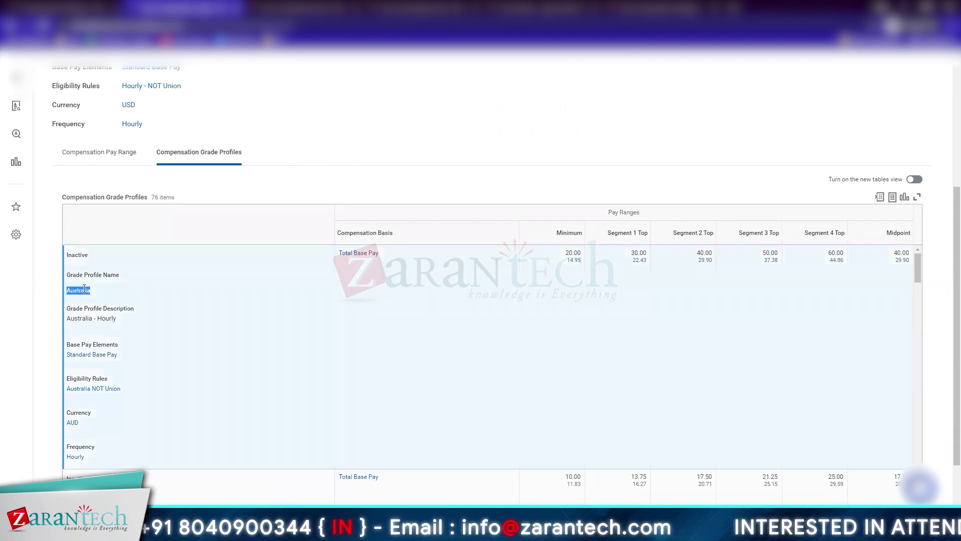
pyautogui.tripleClick(89, 318)
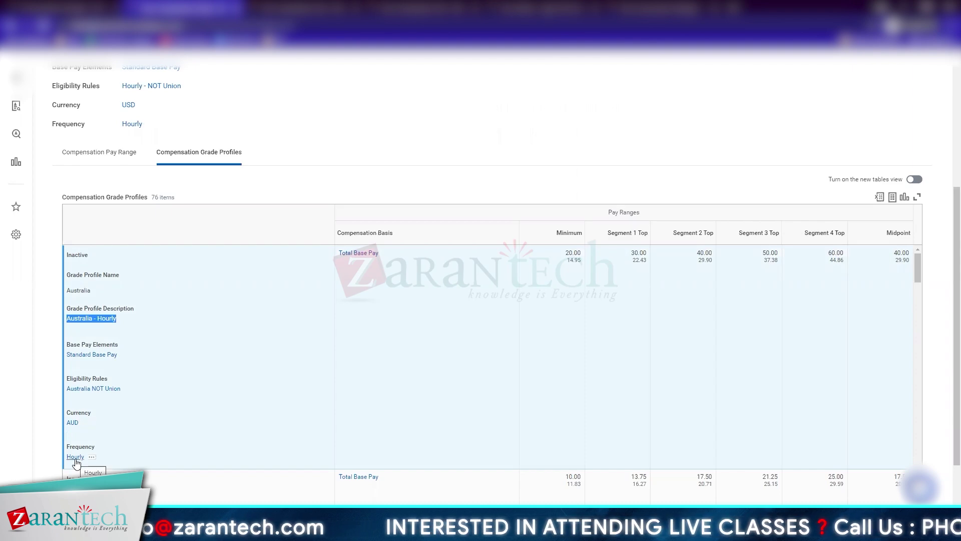
pyautogui.moveTo(576, 260)
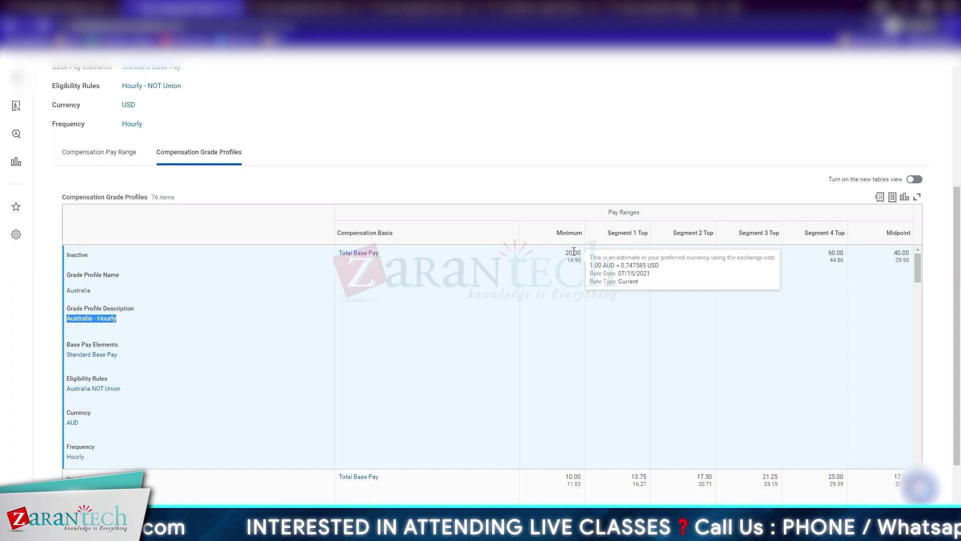
pyautogui.moveTo(566, 252); pyautogui.dragTo(584, 252)
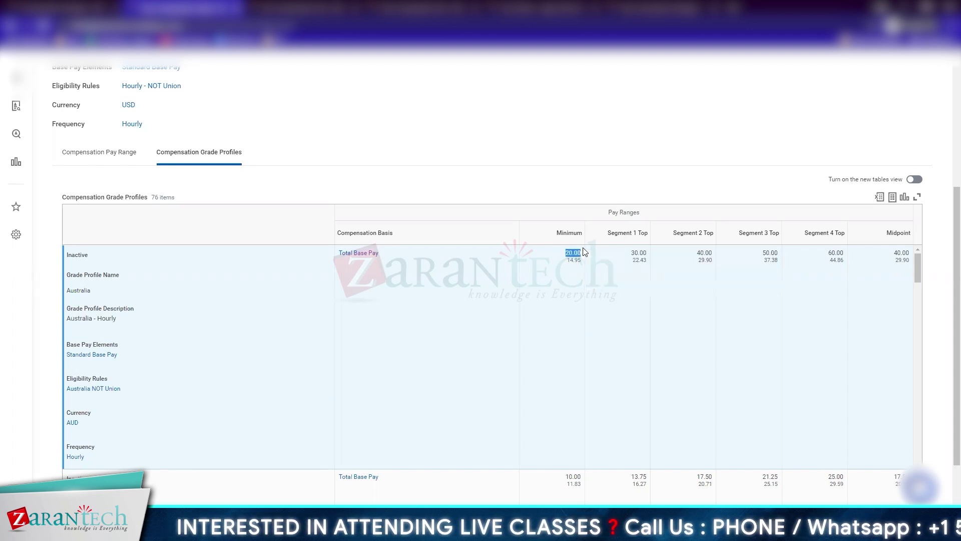
pyautogui.moveTo(571, 260)
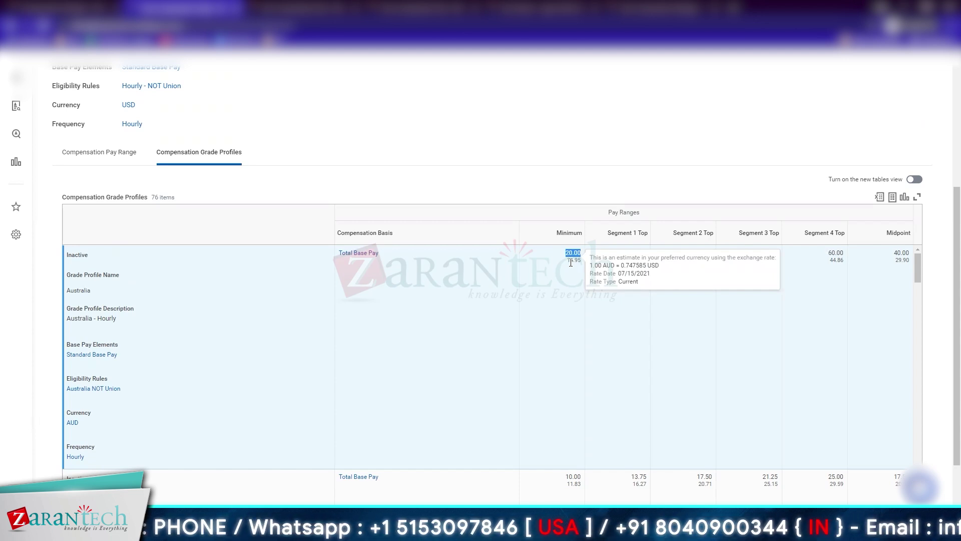
# Examine the Austria, Canada, China and Denmark grade profiles, comparing their eligibility rules, currencies and pay ranges per compensation basis
pyautogui.scroll(-3, 84, 333)
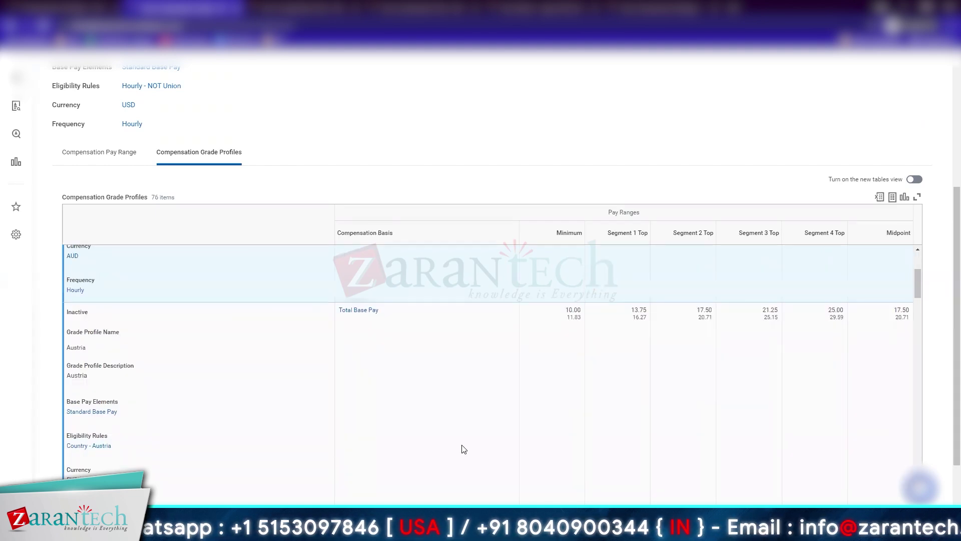
pyautogui.scroll(-5, 462, 447)
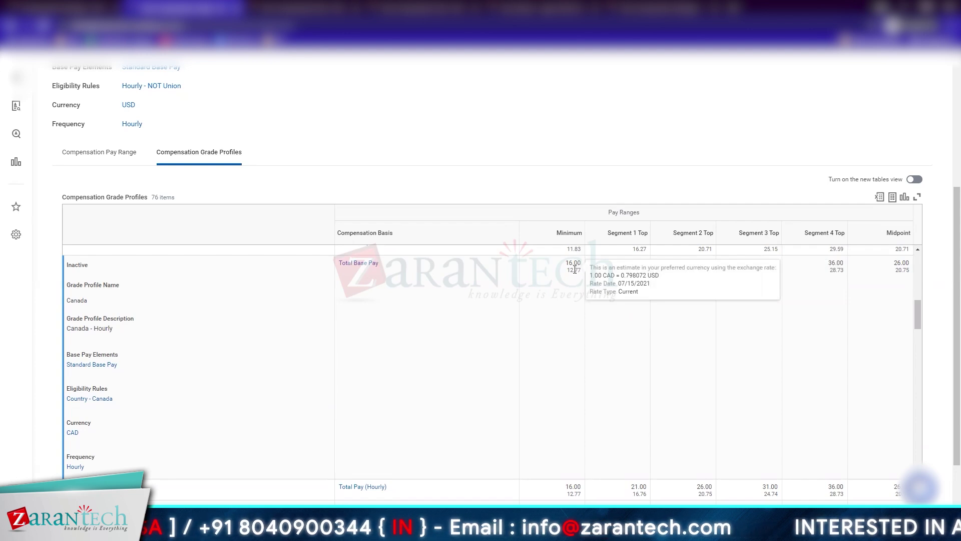
pyautogui.scroll(-3, 252, 330)
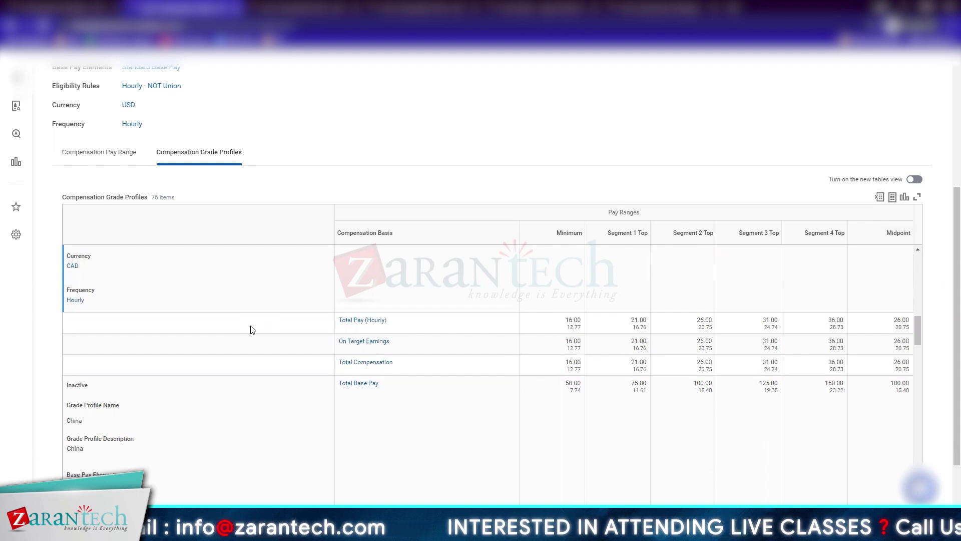
pyautogui.moveTo(576, 324)
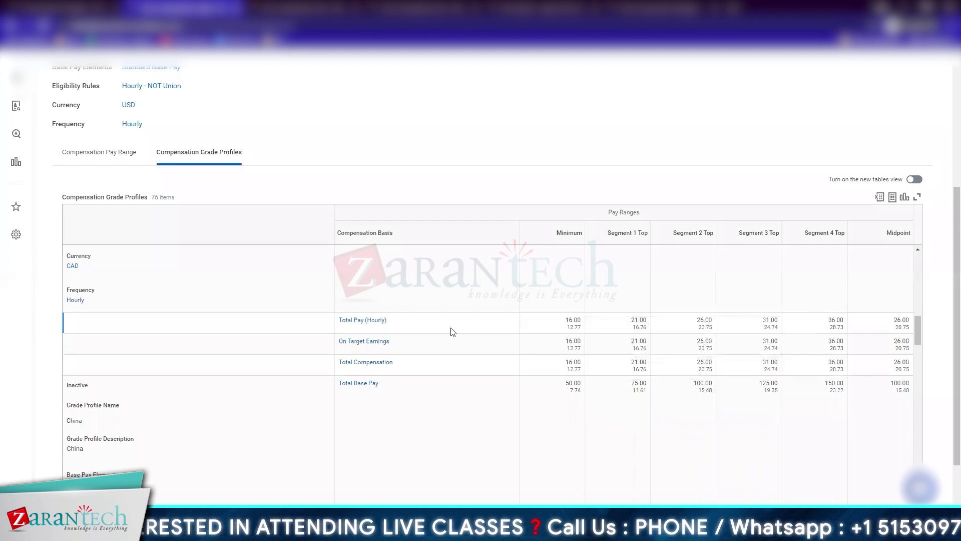
pyautogui.scroll(2, 452, 331)
pyautogui.scroll(2, 453, 332)
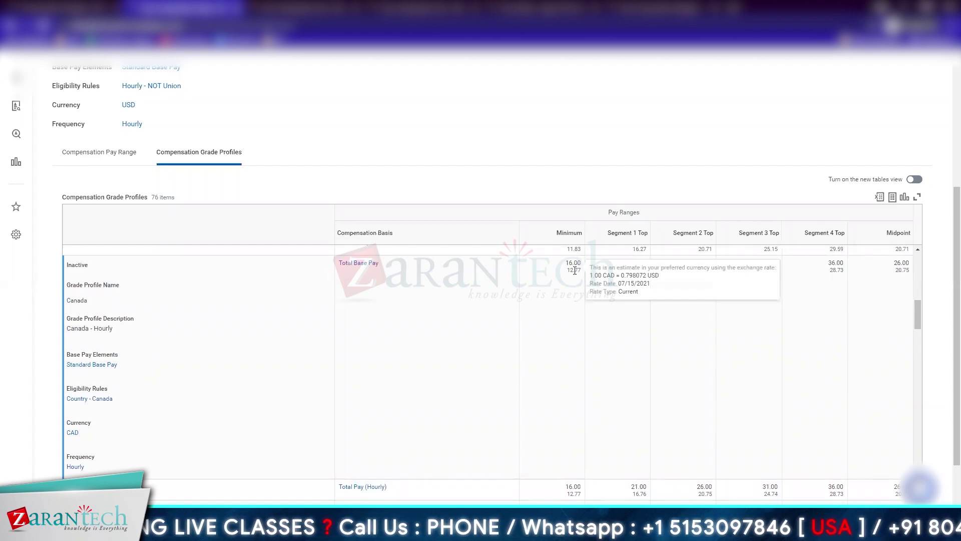
pyautogui.scroll(-8, 389, 473)
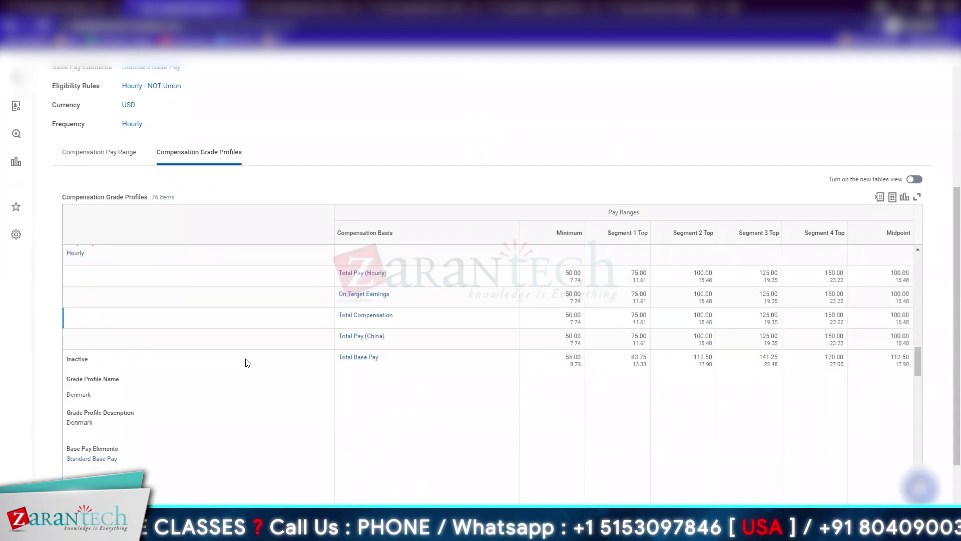
pyautogui.scroll(2, 161, 345)
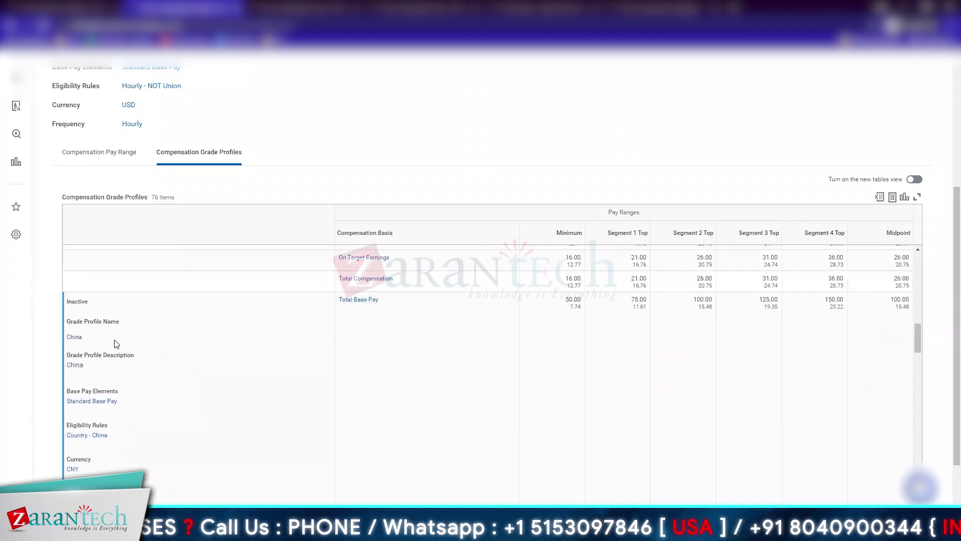
pyautogui.scroll(-5, 111, 343)
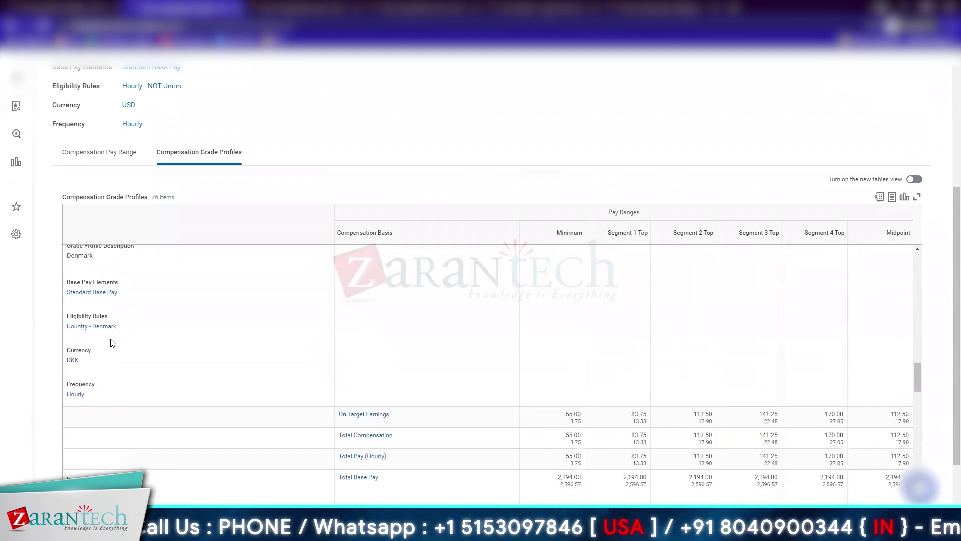
# Open the ERA Metal & Electricity - EG4 profile's ERA EG4 Bavaria rule separately, and view its IG Metall collective agreement
pyautogui.scroll(-5, 261, 380)
pyautogui.scroll(4, 260, 380)
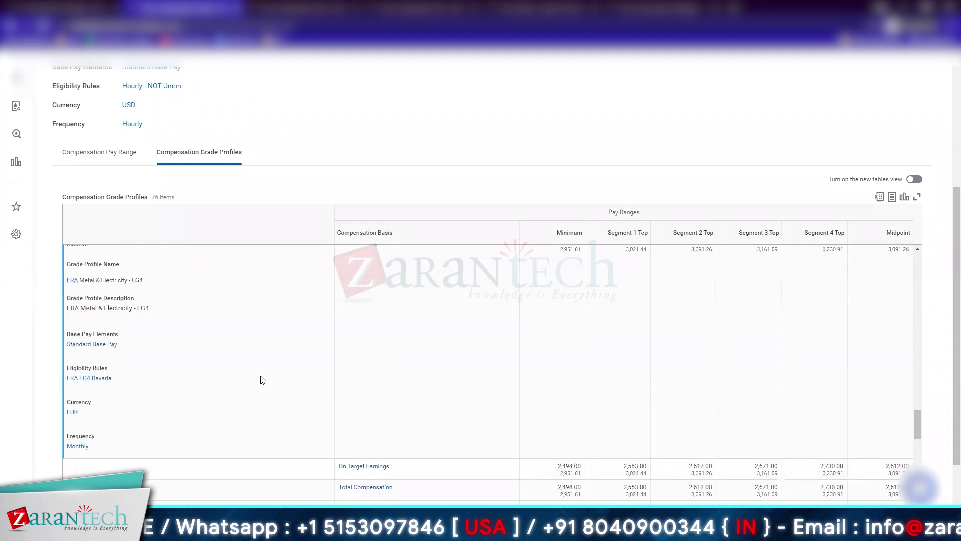
pyautogui.rightClick(82, 381)
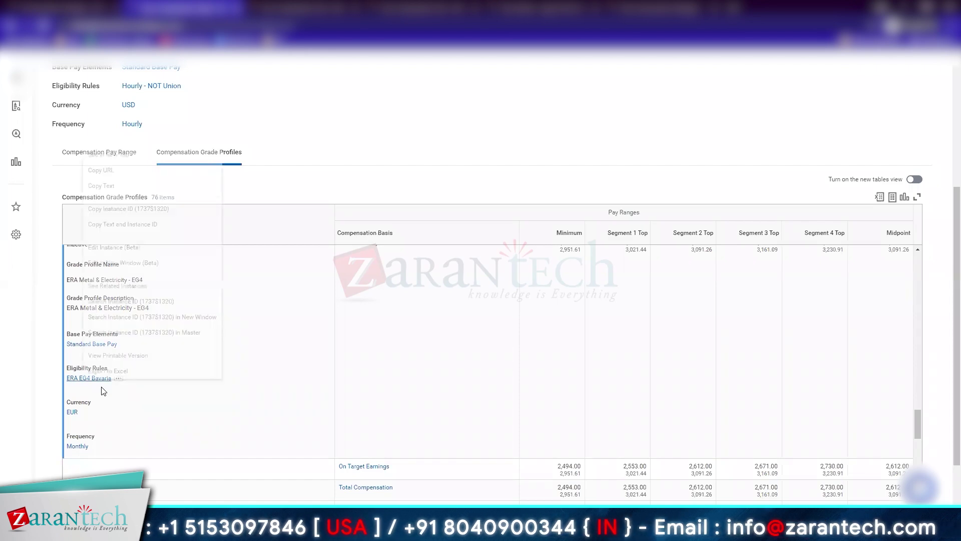
pyautogui.click(128, 157)
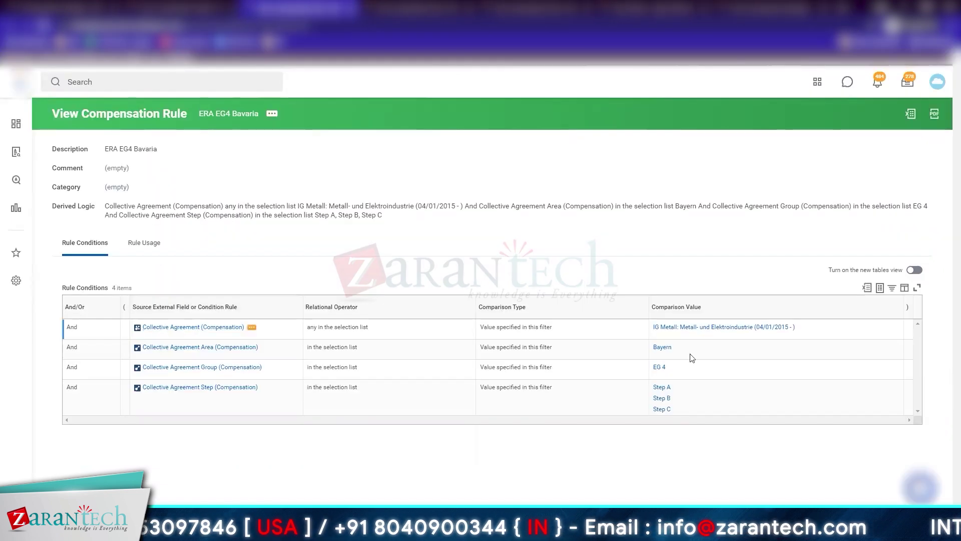
pyautogui.rightClick(675, 330)
pyautogui.click(748, 103)
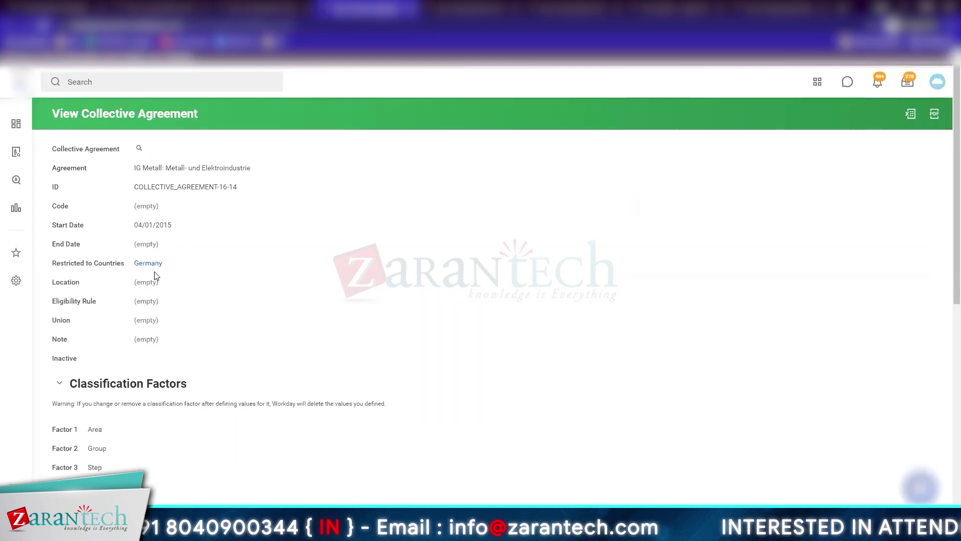
pyautogui.scroll(-5, 151, 265)
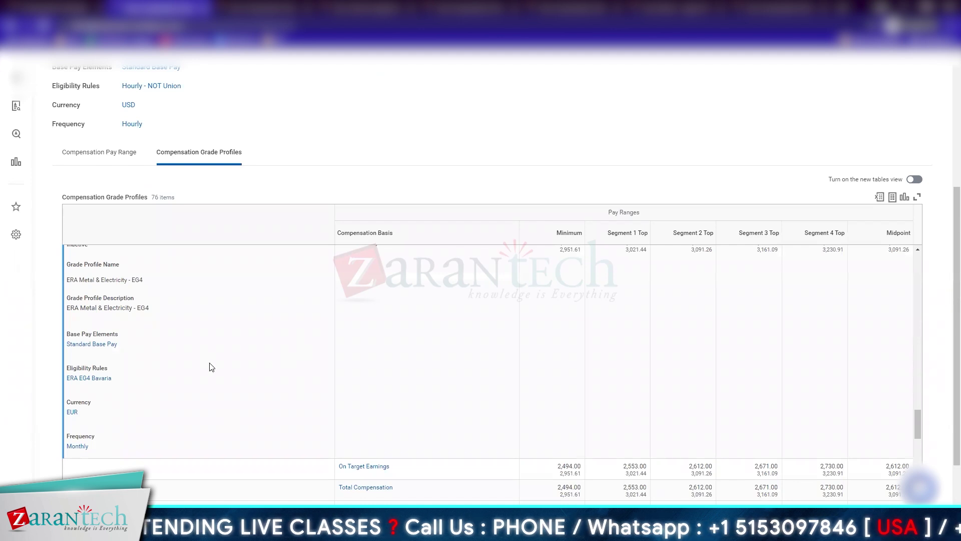
# Return to the Hourly grade's profiles and review the Finland profile's eligibility rule, currency, frequency and pay ranges
pyautogui.scroll(-3, 210, 367)
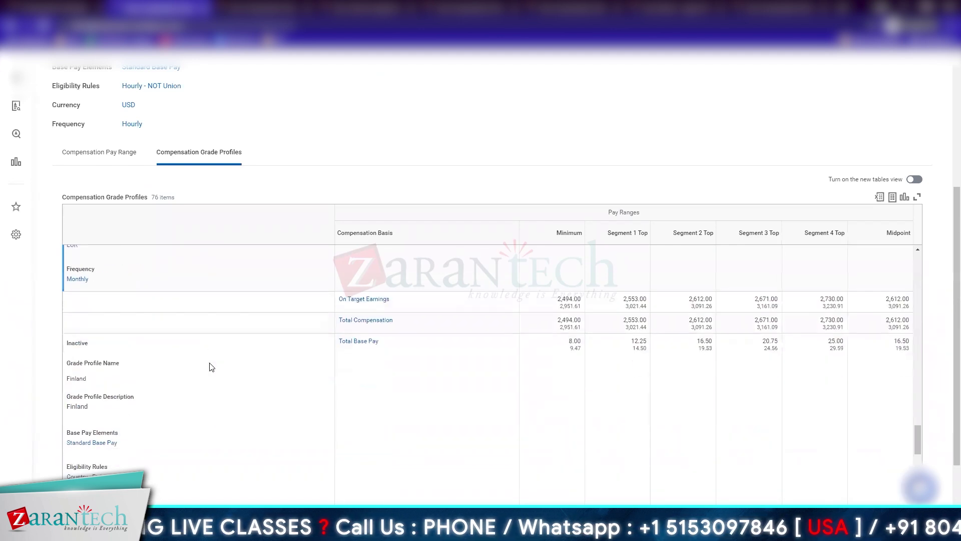
pyautogui.scroll(-2, 210, 367)
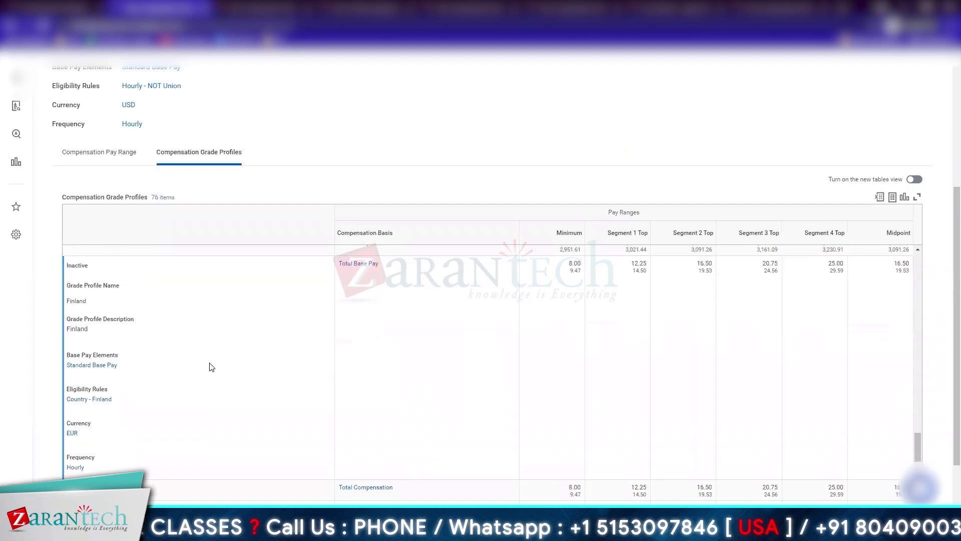
pyautogui.scroll(2, 210, 366)
pyautogui.moveTo(576, 342)
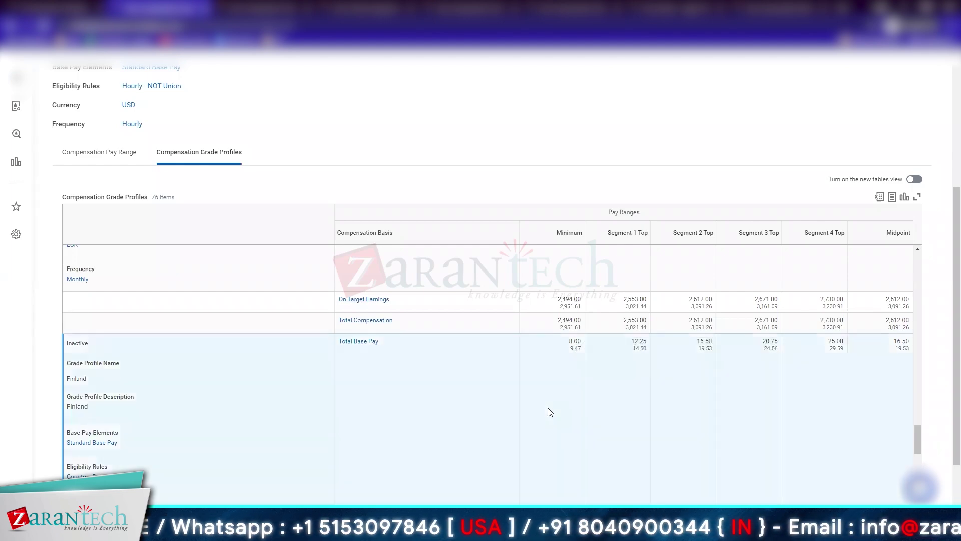
pyautogui.scroll(-5, 550, 412)
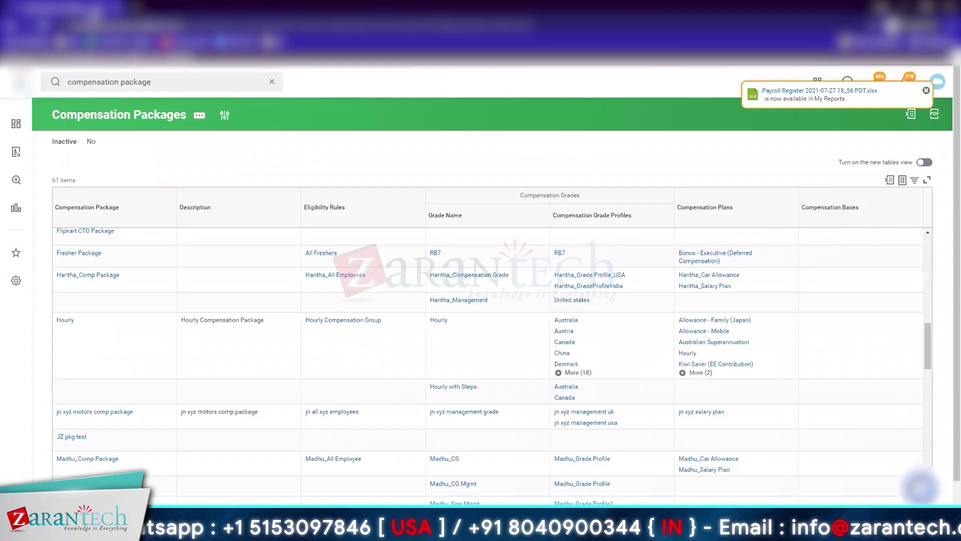
# From the Compensation Packages report, search for "compensation plan" to open the Compensation Plans report, and view the full list of plan types
pyautogui.click(204, 81)
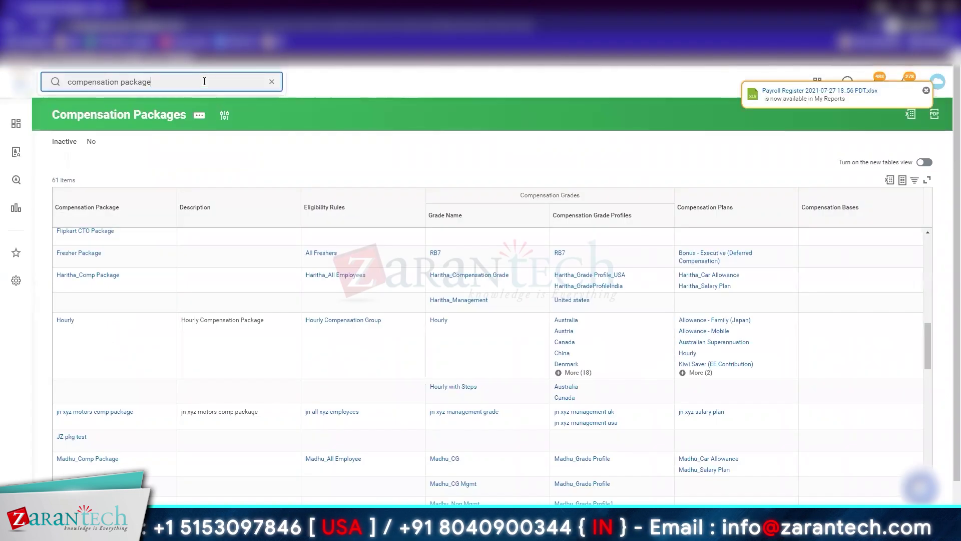
pyautogui.press('BackSpace')
pyautogui.press('BackSpace')
pyautogui.press('BackSpace')
pyautogui.press('BackSpace')
pyautogui.press('BackSpace')
pyautogui.press('BackSpace')
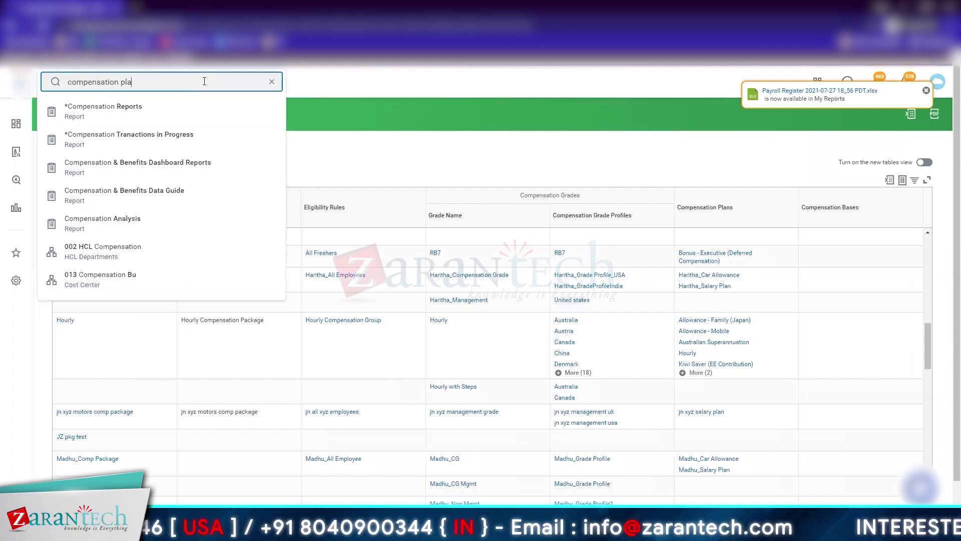
pyautogui.write('n')
pyautogui.press('Return')
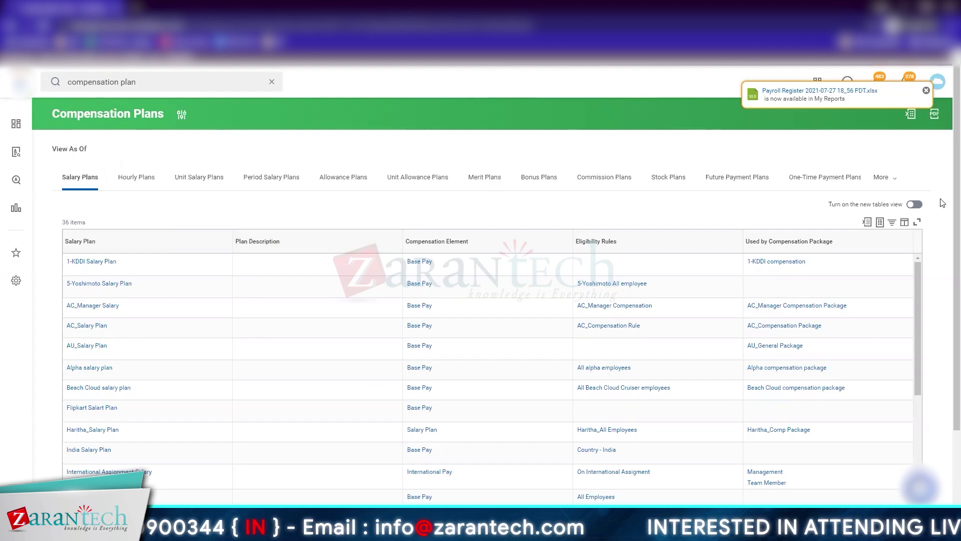
pyautogui.click(893, 184)
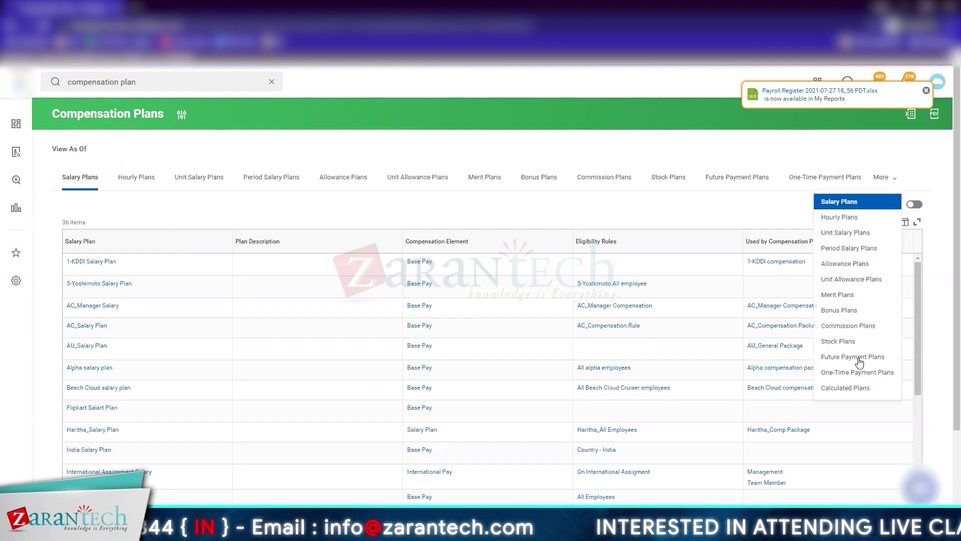
pyautogui.click(855, 399)
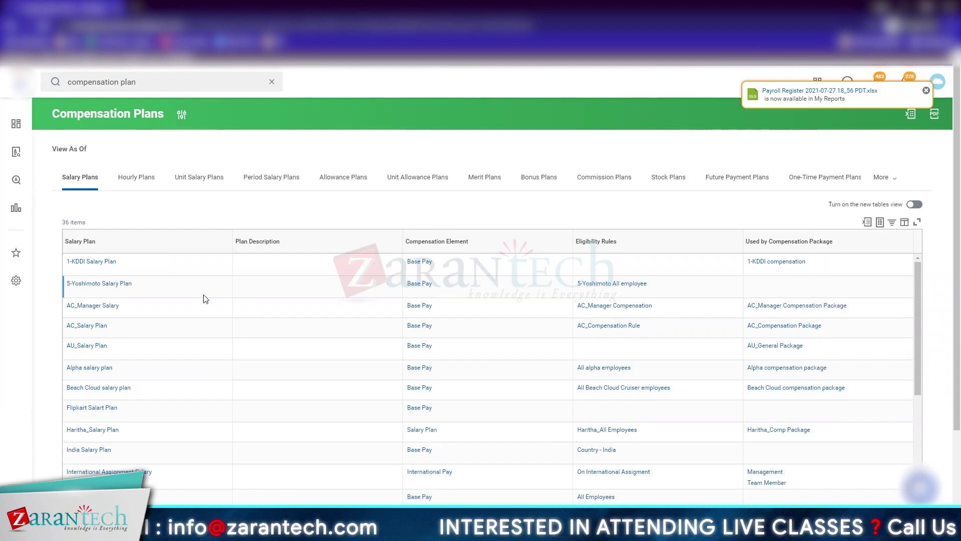
# Find the General Salary Plan named Salary among the salary plans and open it separately
pyautogui.scroll(-3, 205, 298)
pyautogui.scroll(-3, 206, 299)
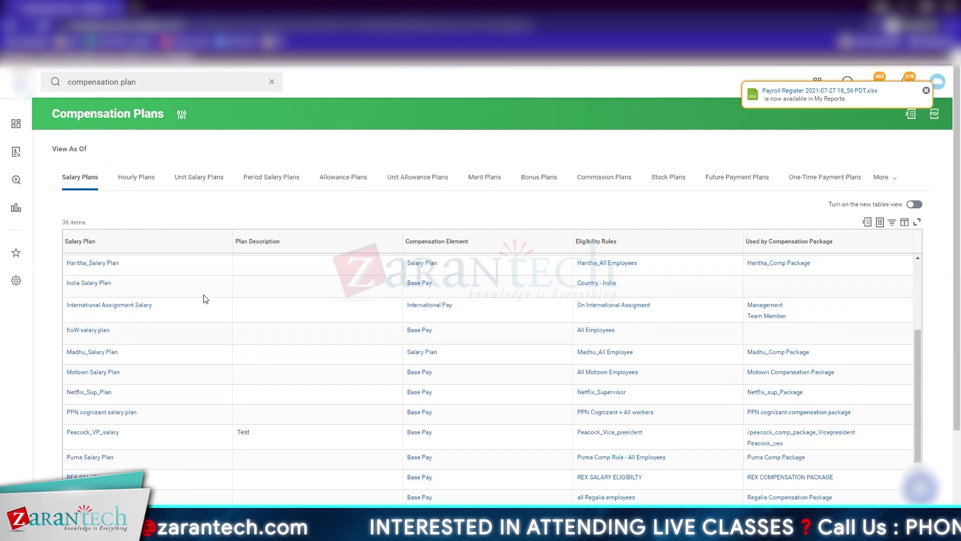
pyautogui.scroll(-6, 205, 299)
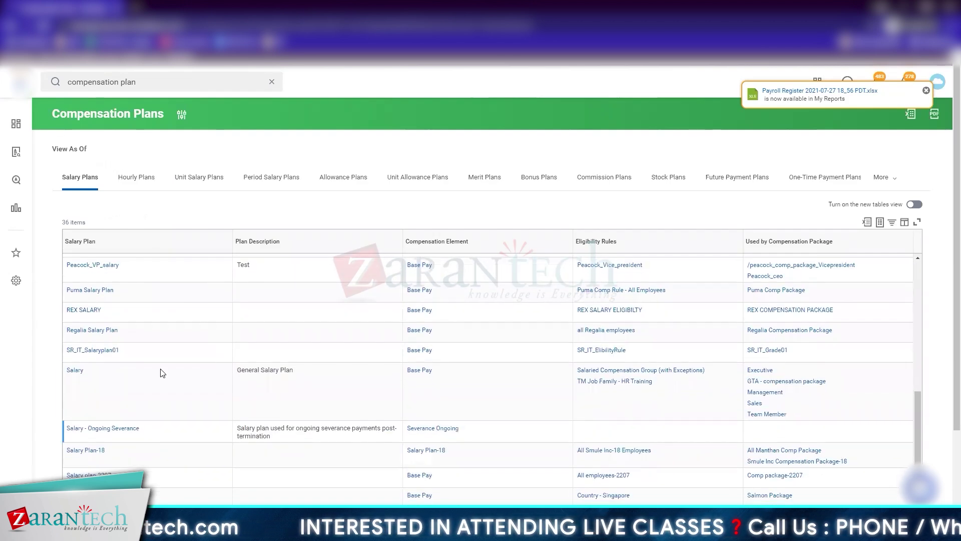
pyautogui.rightClick(75, 370)
pyautogui.click(118, 143)
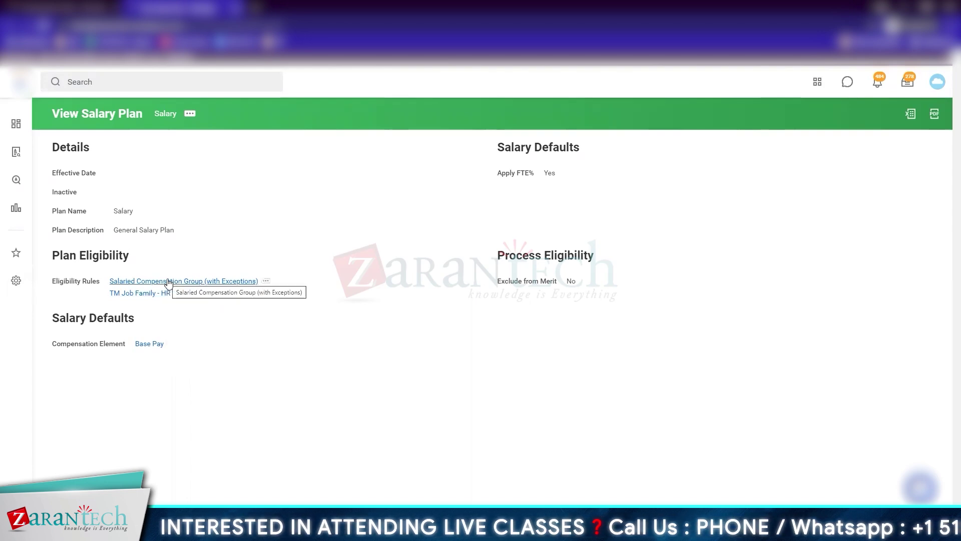
# Open the Salary plan's Salaried Compensation Group (with Exceptions) rule separately and review its conditions, including the France Apprentice comparison value
pyautogui.rightClick(169, 282)
pyautogui.click(194, 295)
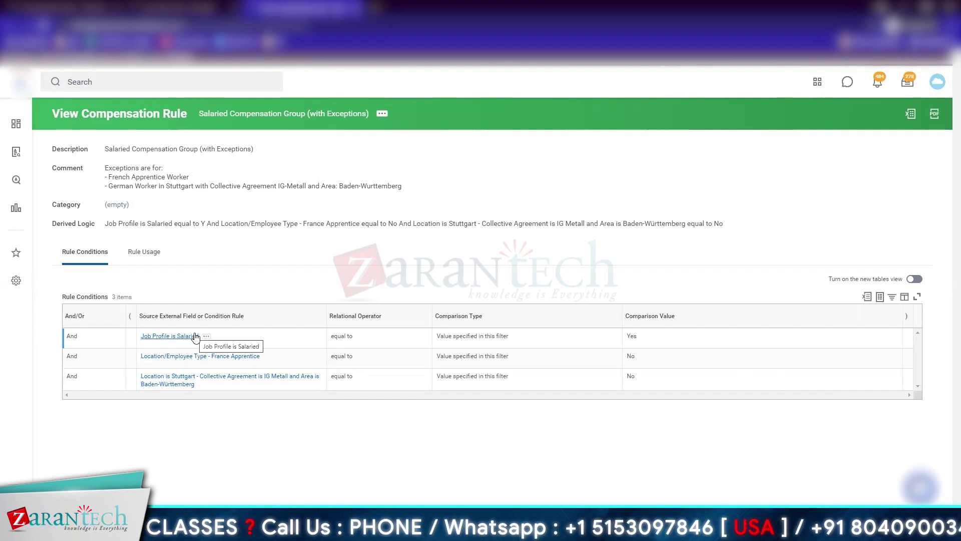
pyautogui.click(180, 364)
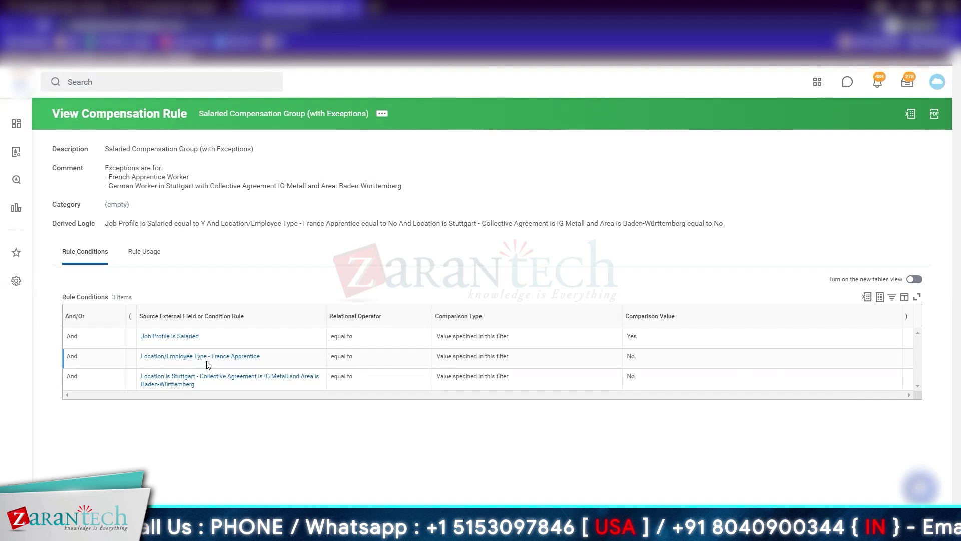
pyautogui.doubleClick(628, 359)
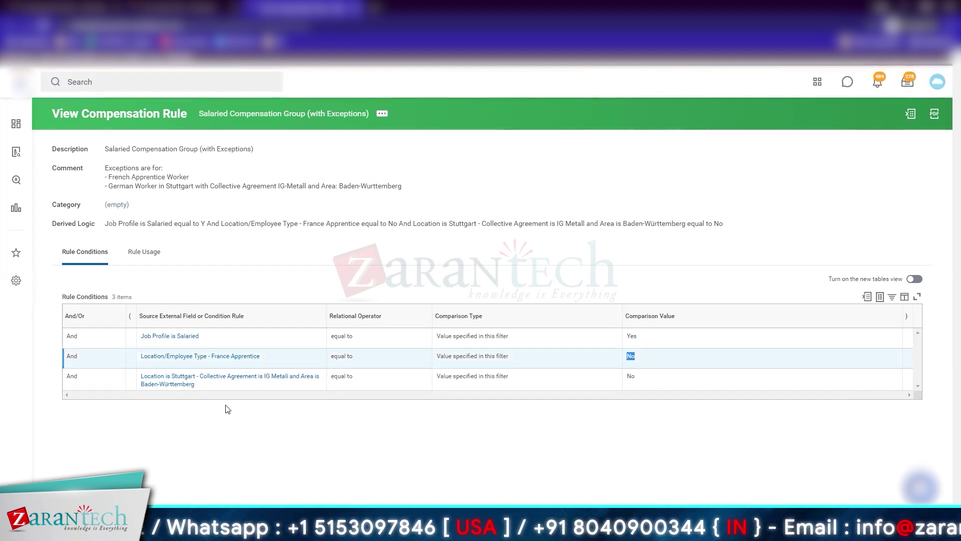
pyautogui.moveTo(263, 361)
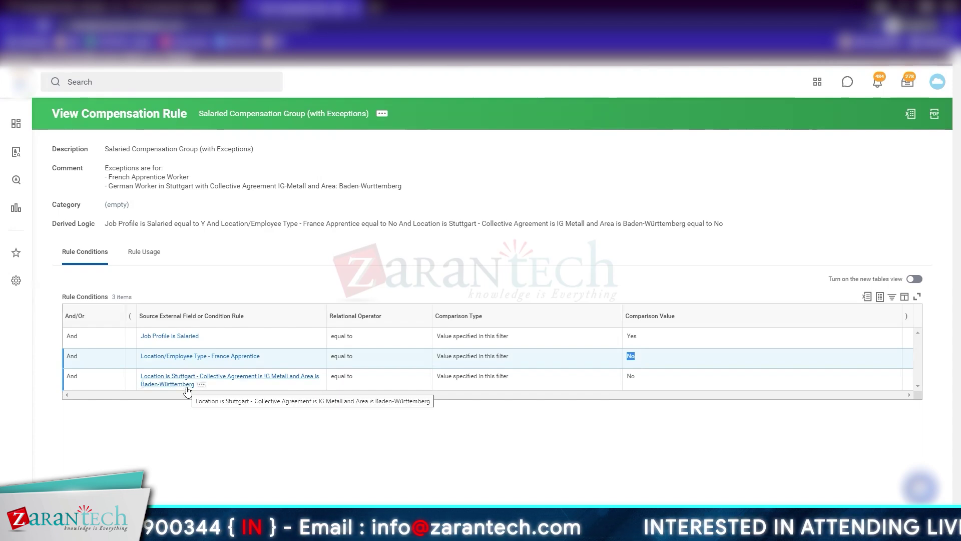
# Review the Stuttgart and Job Profile is Salaried conditions of the Salaried Compensation Group (with Exceptions) rule against its derived logic
pyautogui.moveTo(651, 383); pyautogui.dragTo(627, 356)
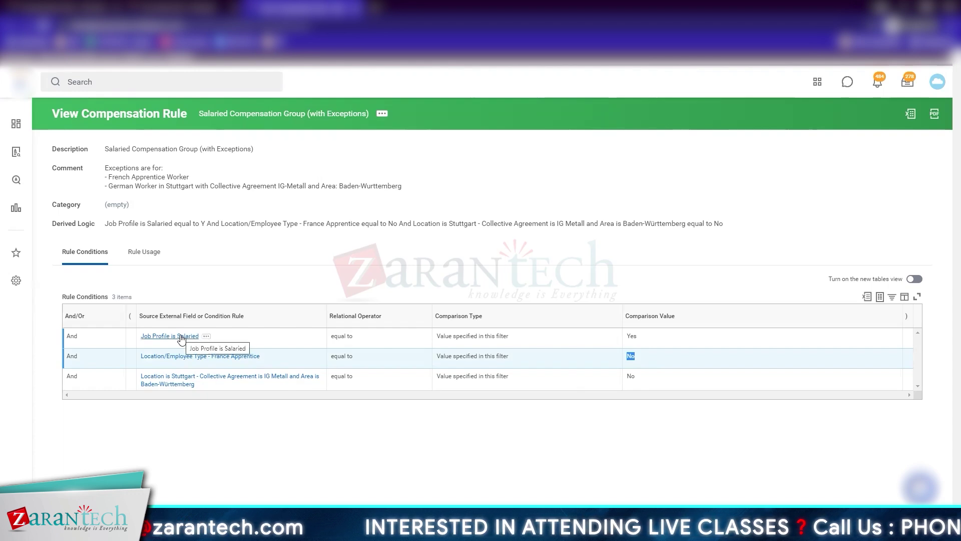
pyautogui.click(159, 232)
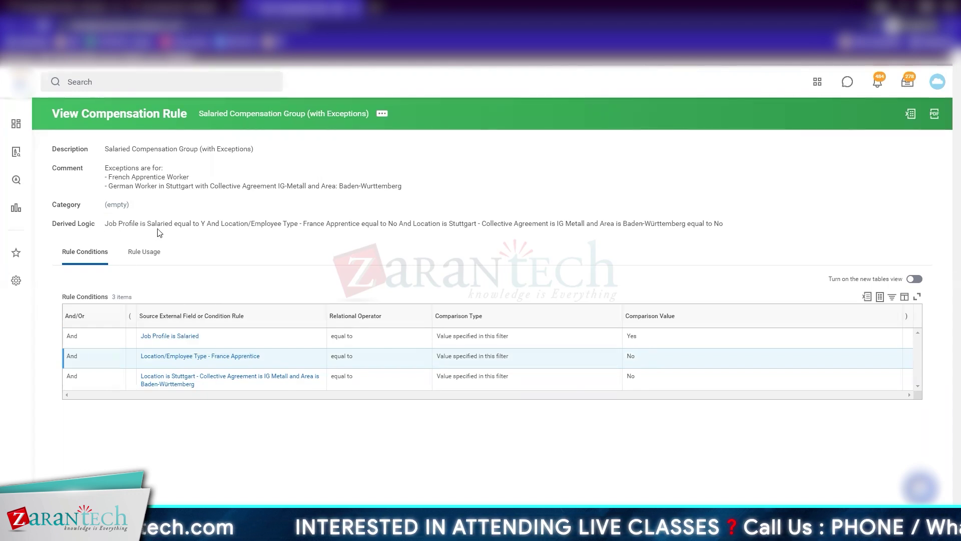
pyautogui.tripleClick(158, 232)
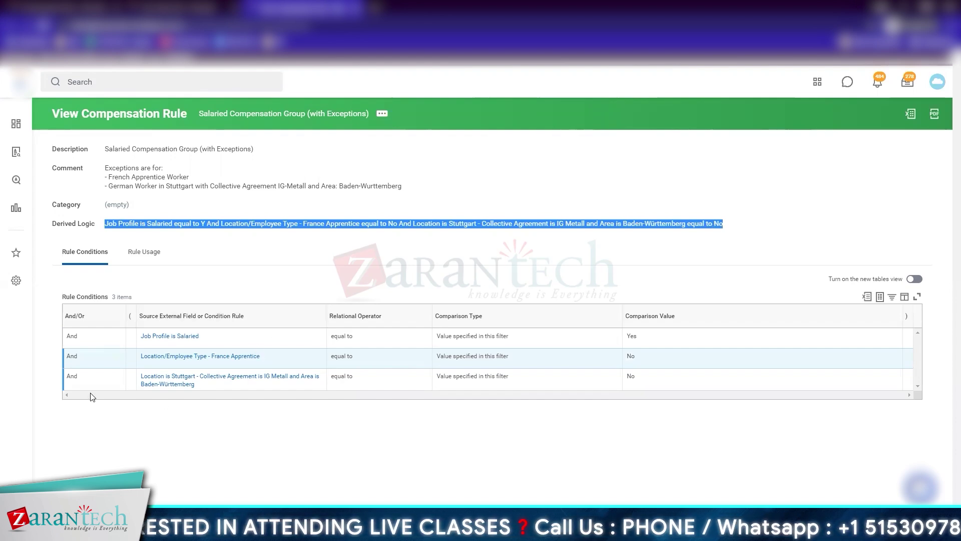
pyautogui.click(226, 323)
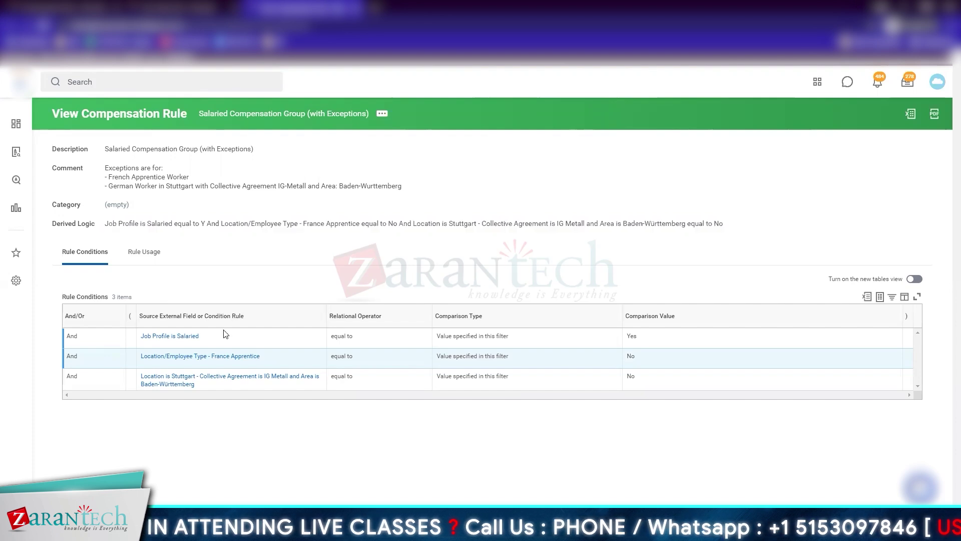
# Return to the Salary plan and review its Apply FTE% and Exclude from Merit settings
pyautogui.hotkey('ctrl', 'shift', 'Tab')
pyautogui.moveTo(557, 175); pyautogui.dragTo(501, 180)
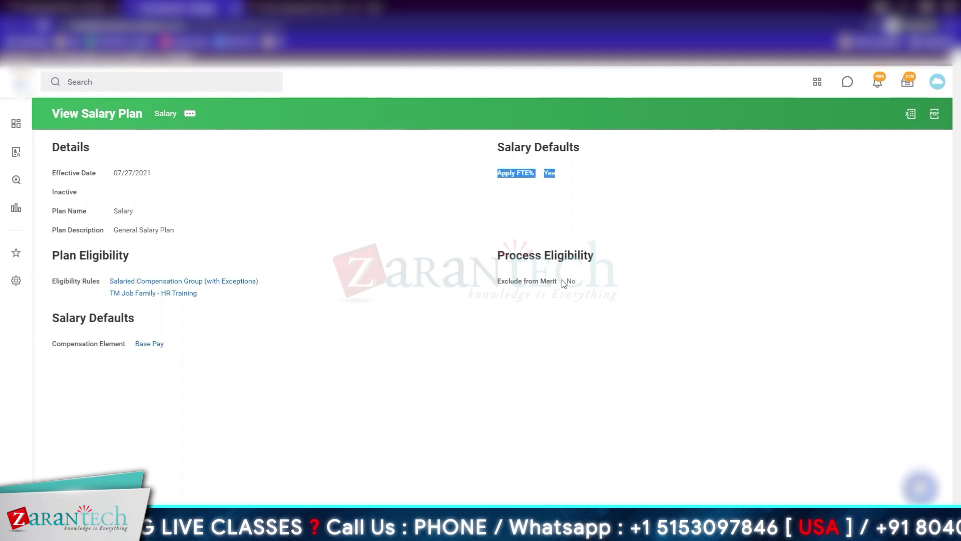
pyautogui.click(583, 285)
pyautogui.keyDown('shift'); pyautogui.click(505, 284); pyautogui.keyUp('shift')
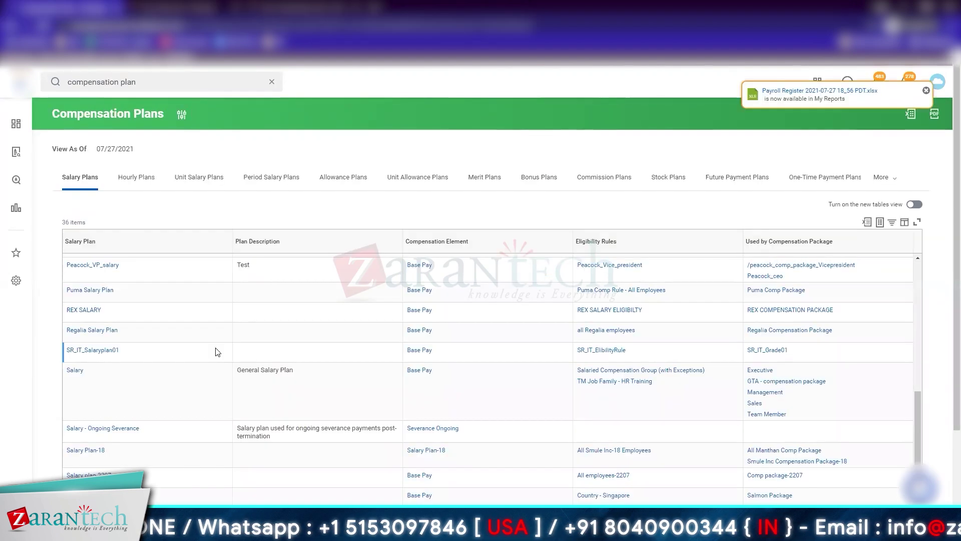
# Look through the rest of the salary plans list and open the International Assignment Salary plan separately
pyautogui.scroll(-10, 207, 350)
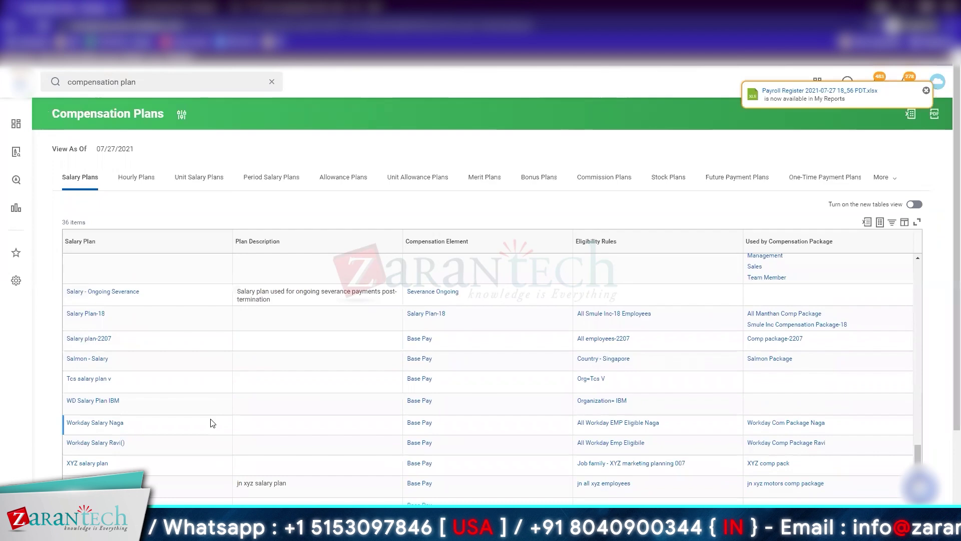
pyautogui.scroll(-3, 212, 423)
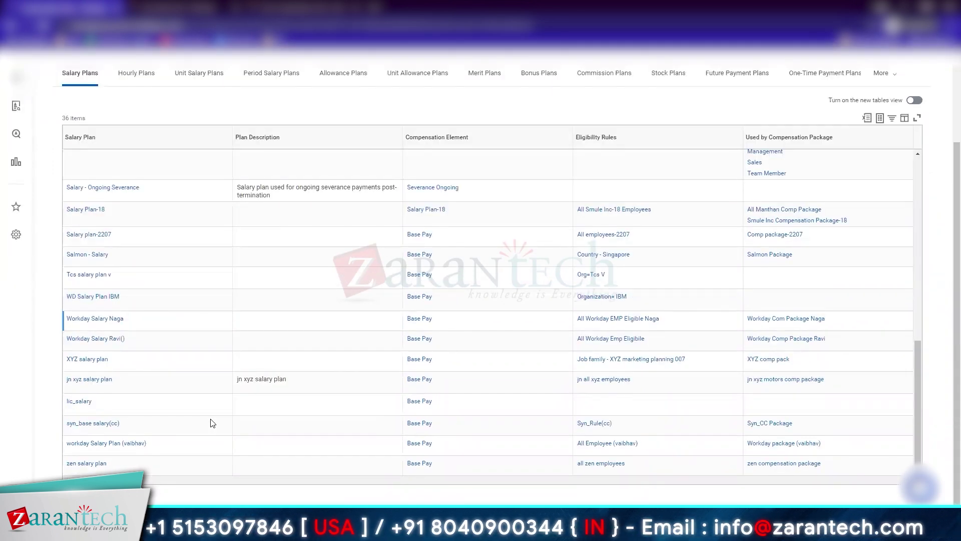
pyautogui.scroll(10, 213, 423)
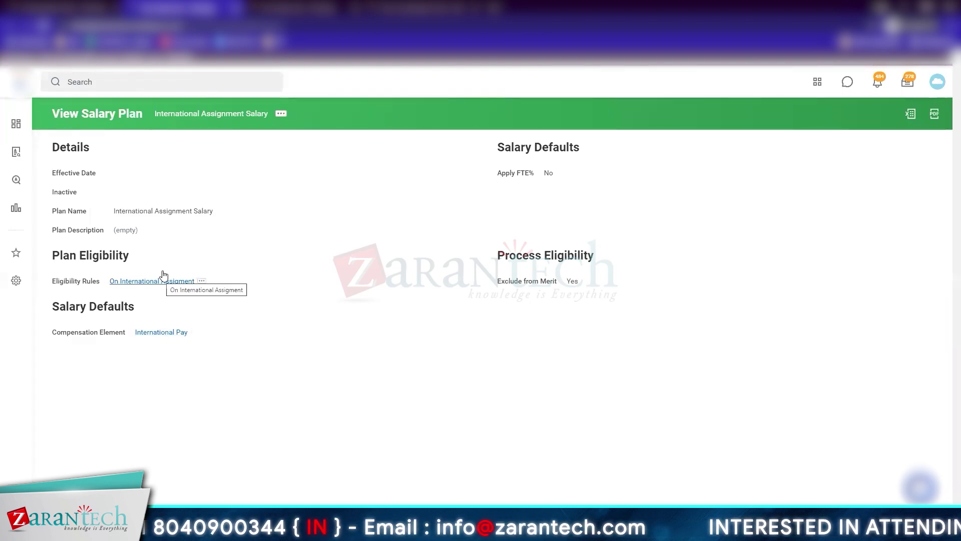
# Open the plan's On International Assigment eligibility rule separately, check its comparison value, and return to the salary plan
pyautogui.rightClick(175, 289)
pyautogui.click(233, 327)
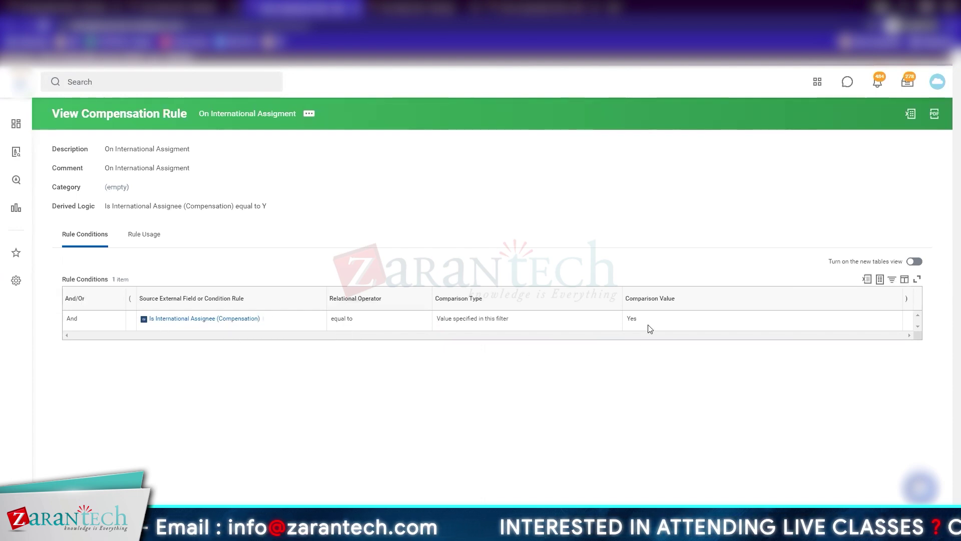
pyautogui.doubleClick(630, 321)
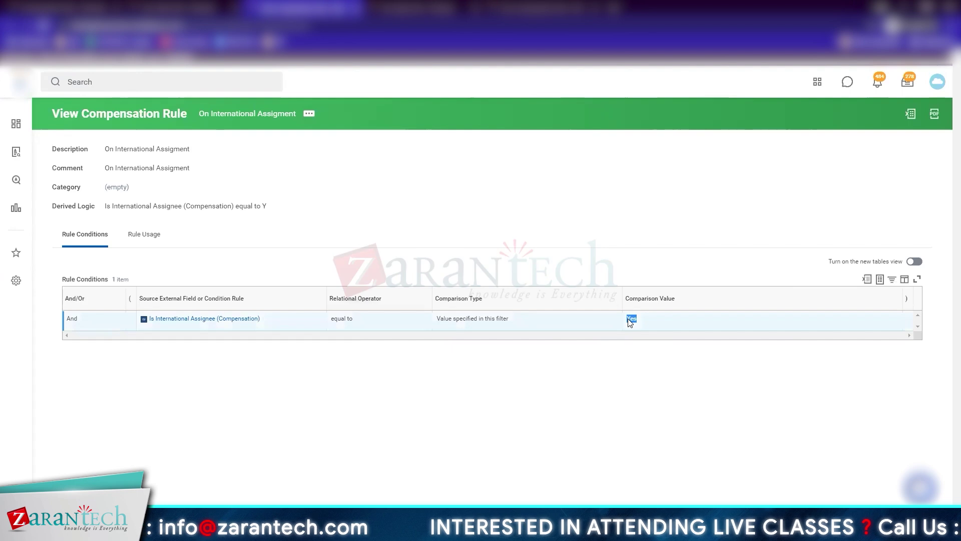
pyautogui.click(180, 8)
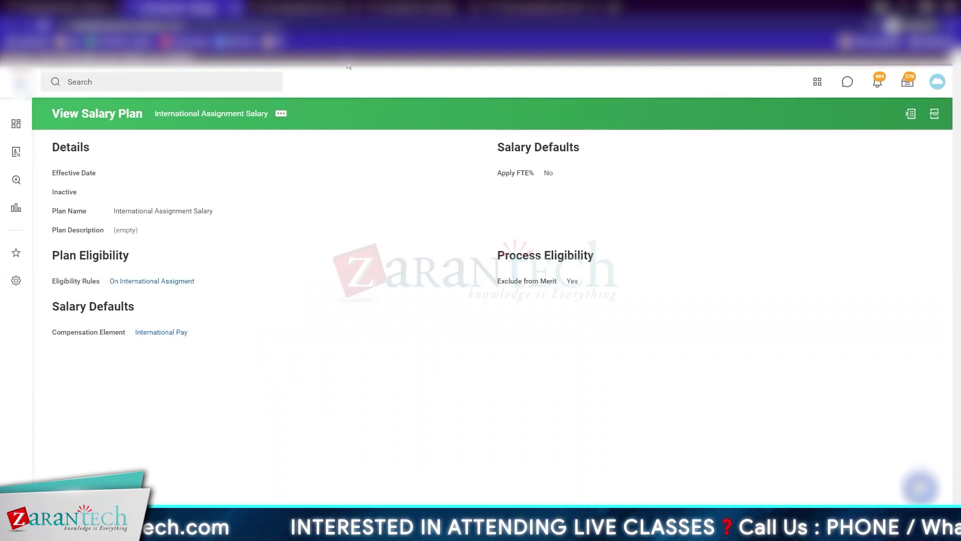
# Return to the Compensation Plans report and review the hourly, unit salary and period salary plans with their defaults and eligibility rules
pyautogui.click(65, 9)
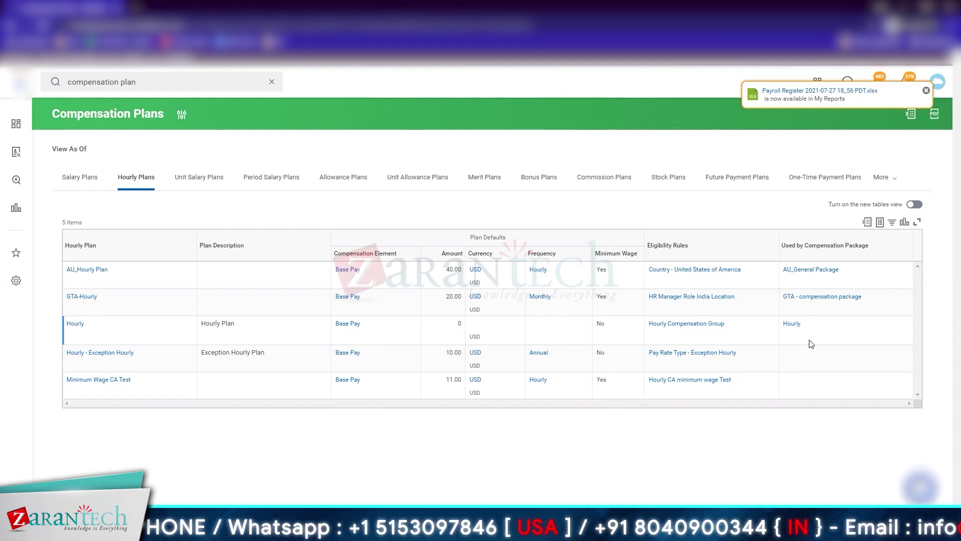
pyautogui.click(190, 183)
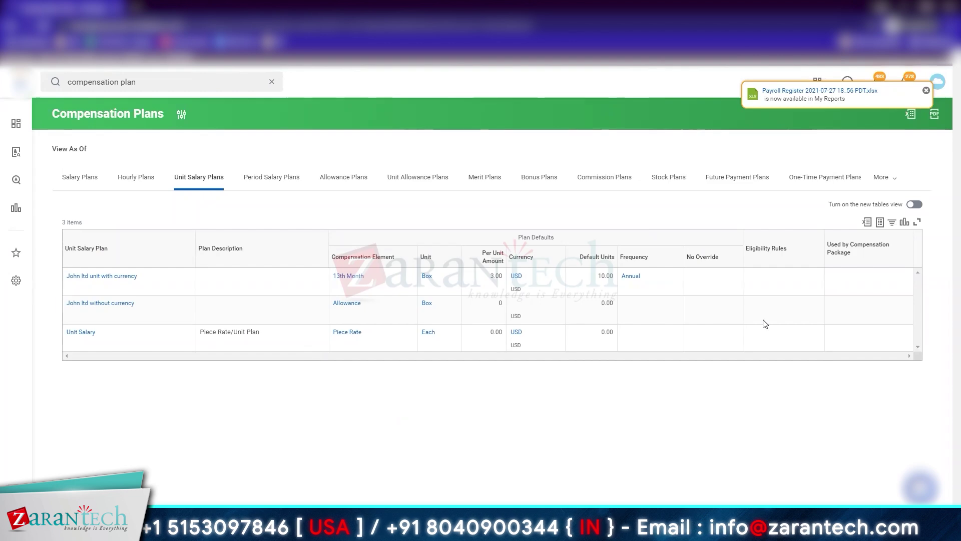
pyautogui.moveTo(444, 339)
pyautogui.click(272, 178)
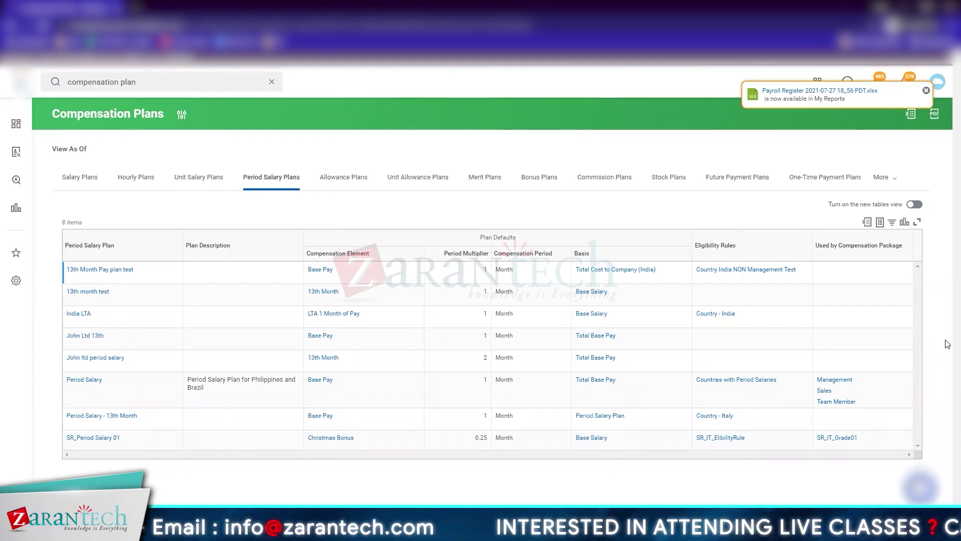
# Look through the list of allowance plans with their defaults and eligibility rules, and view the unit allowance and merit plans
pyautogui.click(353, 183)
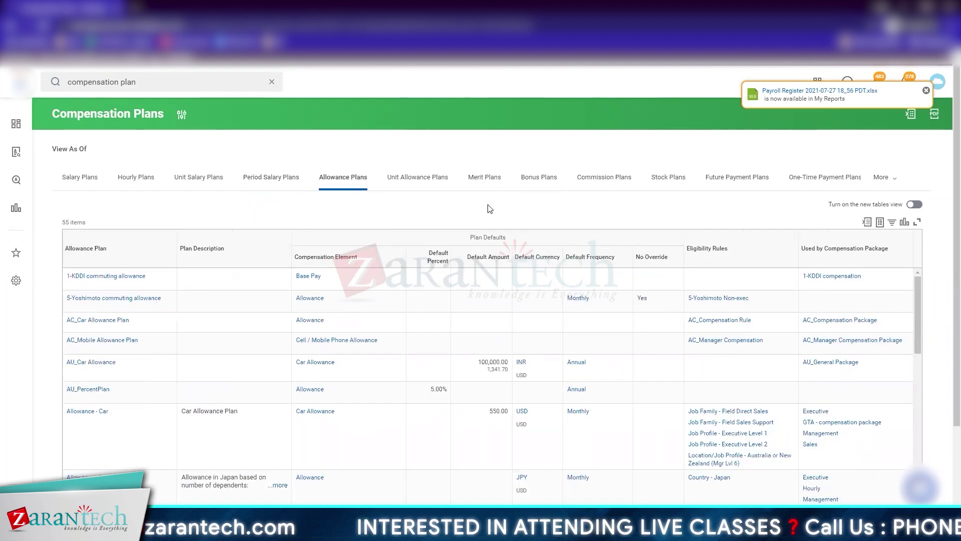
pyautogui.scroll(-2, 490, 209)
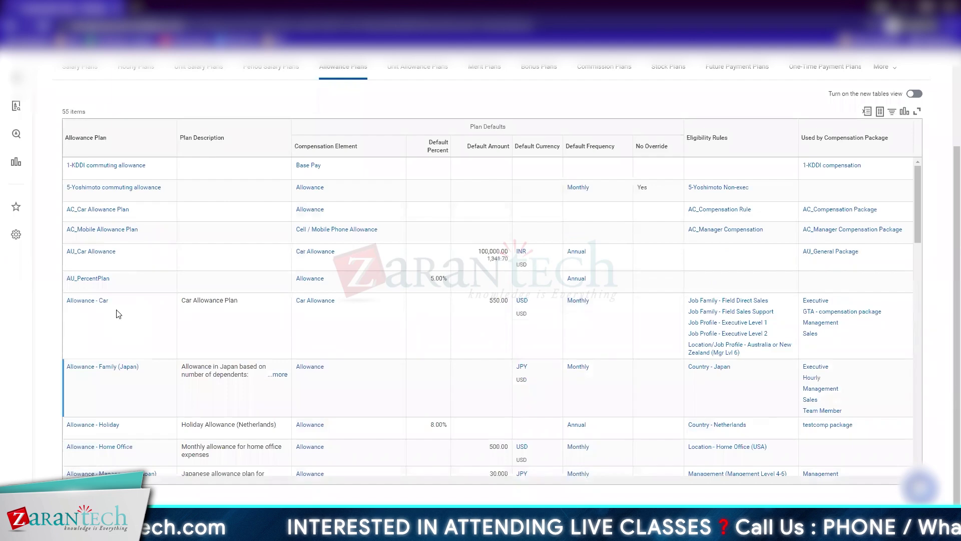
pyautogui.scroll(-2, 129, 381)
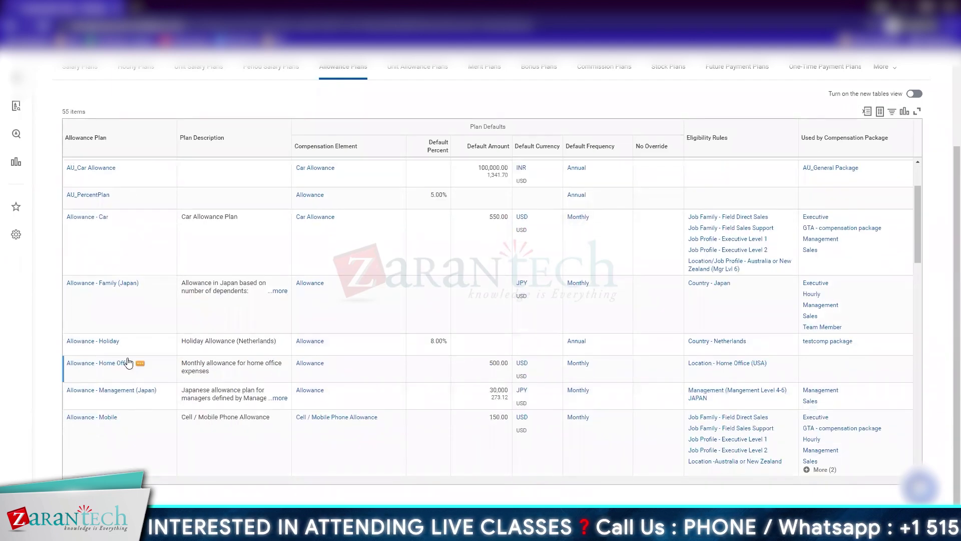
pyautogui.scroll(-3, 129, 368)
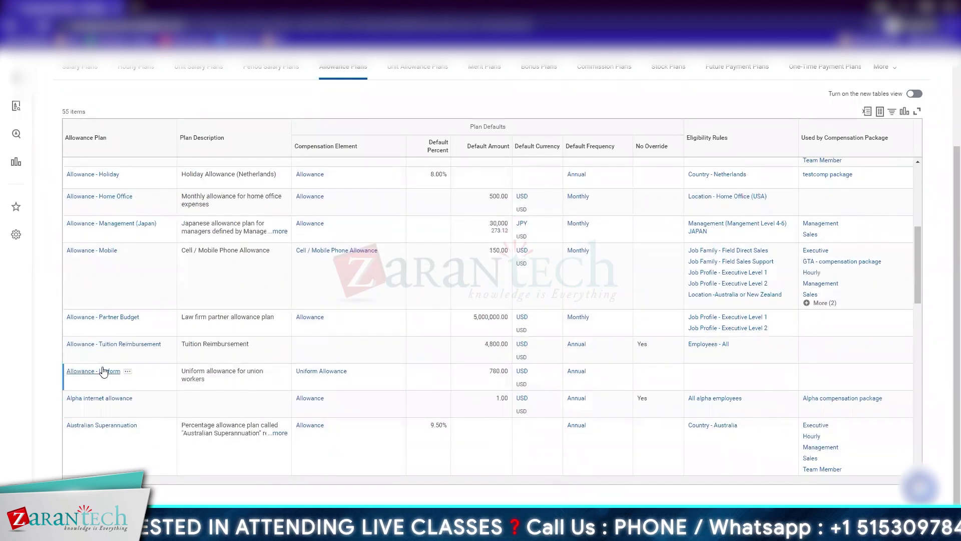
pyautogui.scroll(-3, 186, 417)
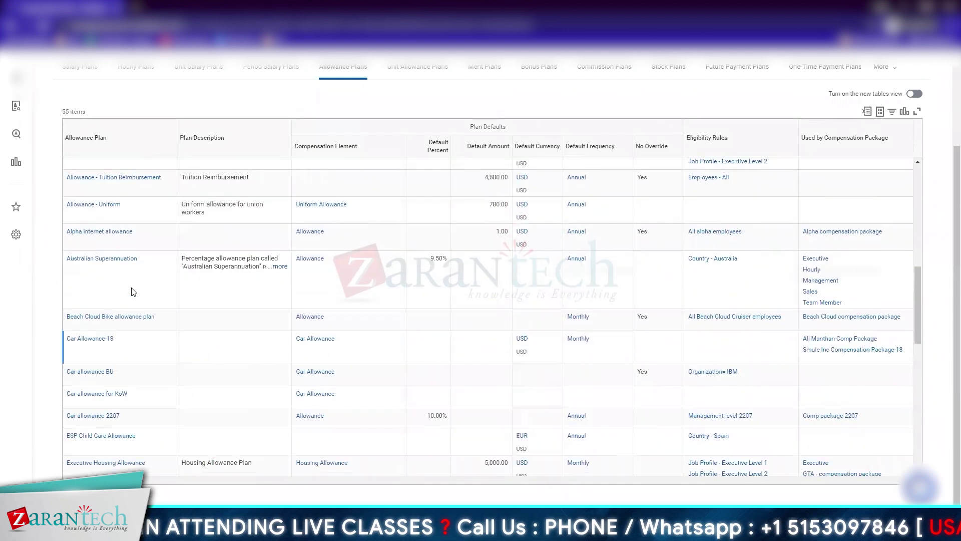
pyautogui.scroll(-5, 136, 406)
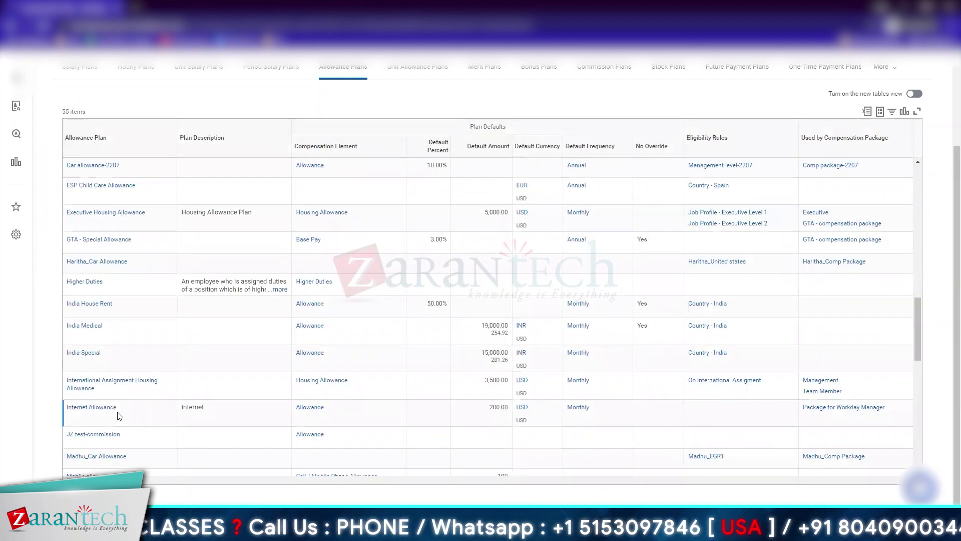
pyautogui.scroll(-4, 120, 417)
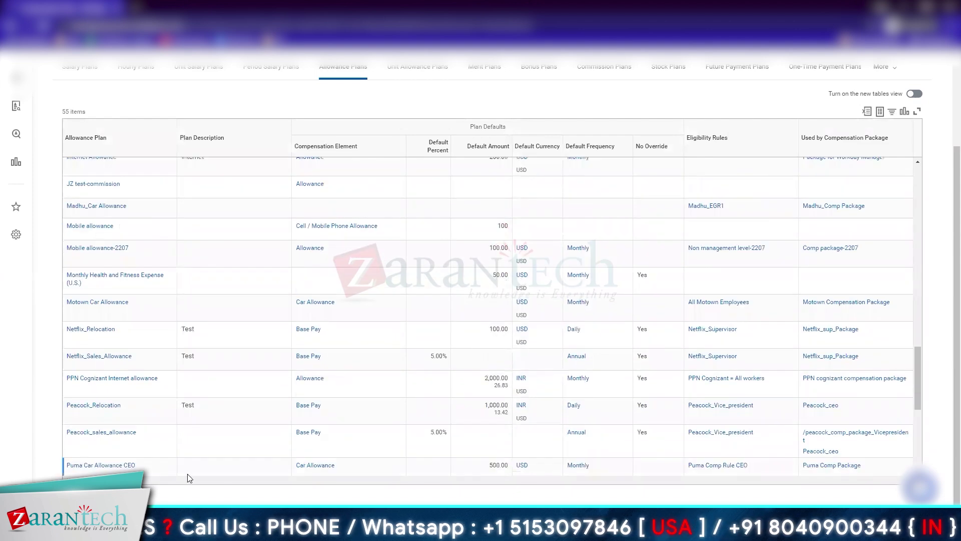
pyautogui.scroll(-5, 158, 453)
pyautogui.click(417, 67)
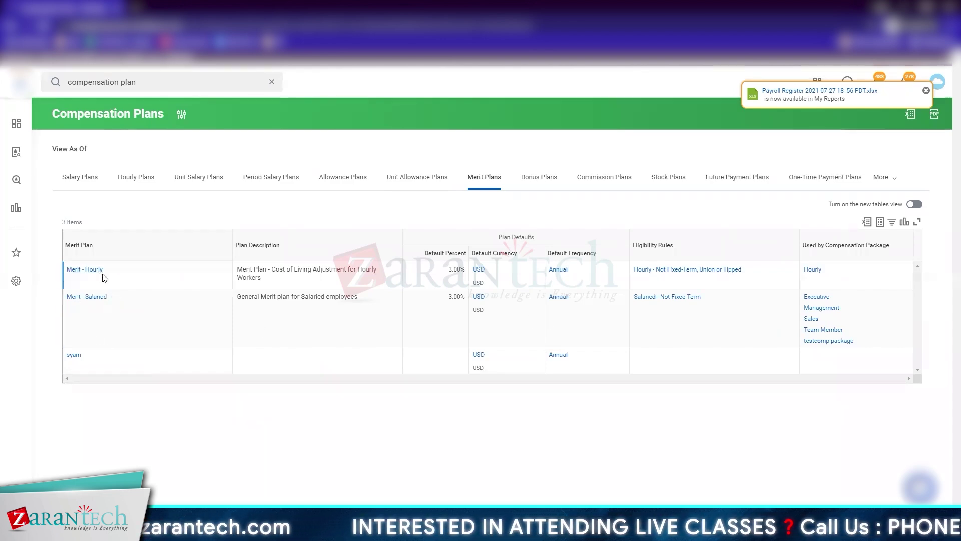
# View the bonus plans, dismiss the report notification, and compare the default percents of the Executive, Global Support U.K. and Management bonuses
pyautogui.click(536, 181)
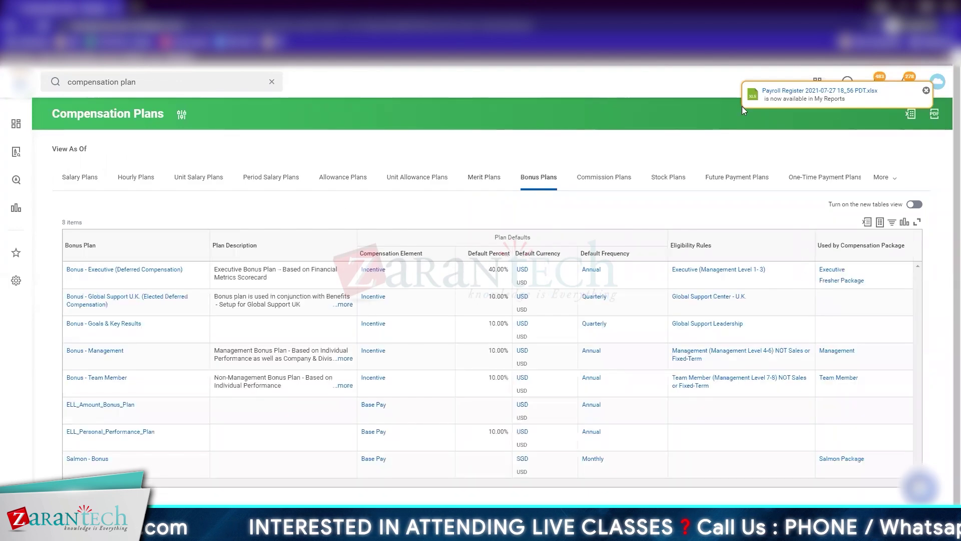
pyautogui.click(927, 91)
pyautogui.moveTo(484, 273); pyautogui.dragTo(522, 270)
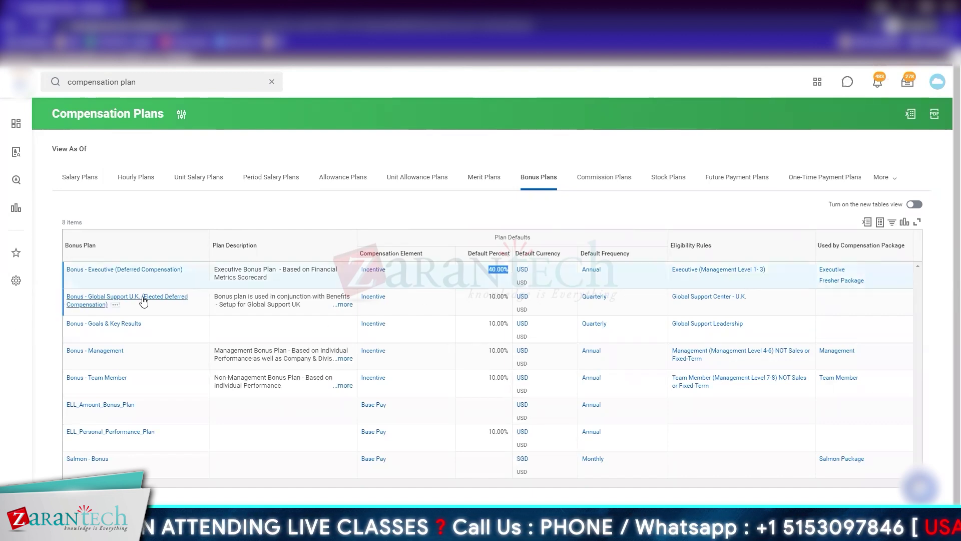
pyautogui.click(495, 299)
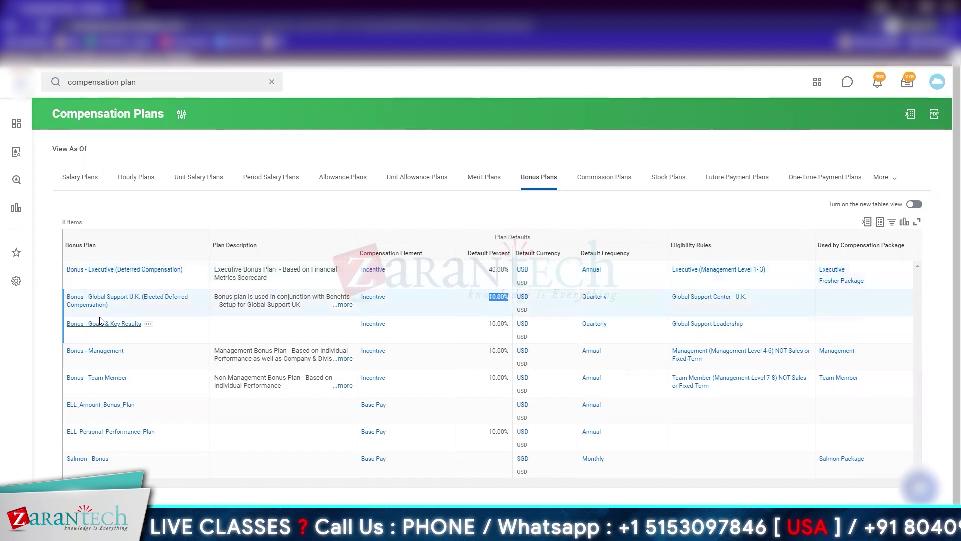
pyautogui.moveTo(483, 354); pyautogui.dragTo(510, 352)
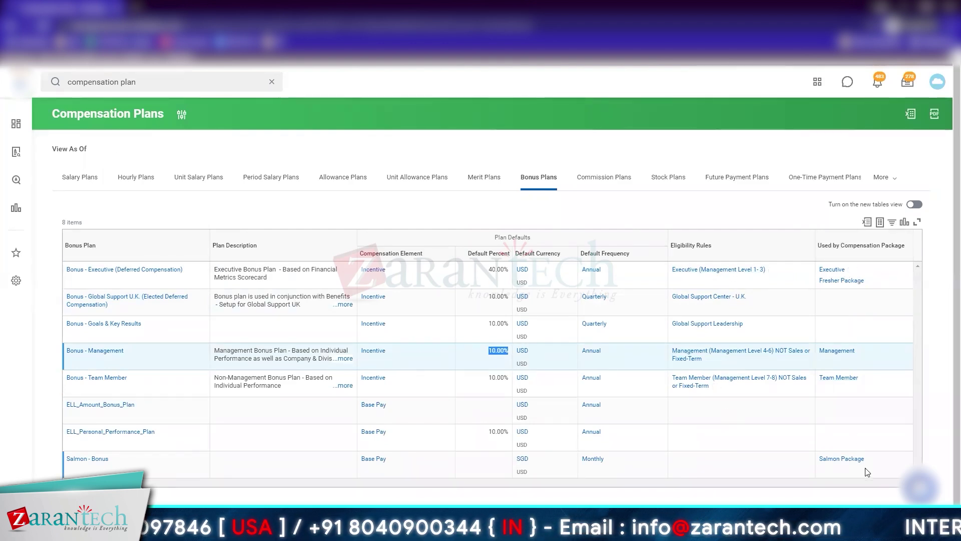
# Review the commission plans and the stock plans, including their defaults, eligibility rules and the packages using them
pyautogui.click(589, 184)
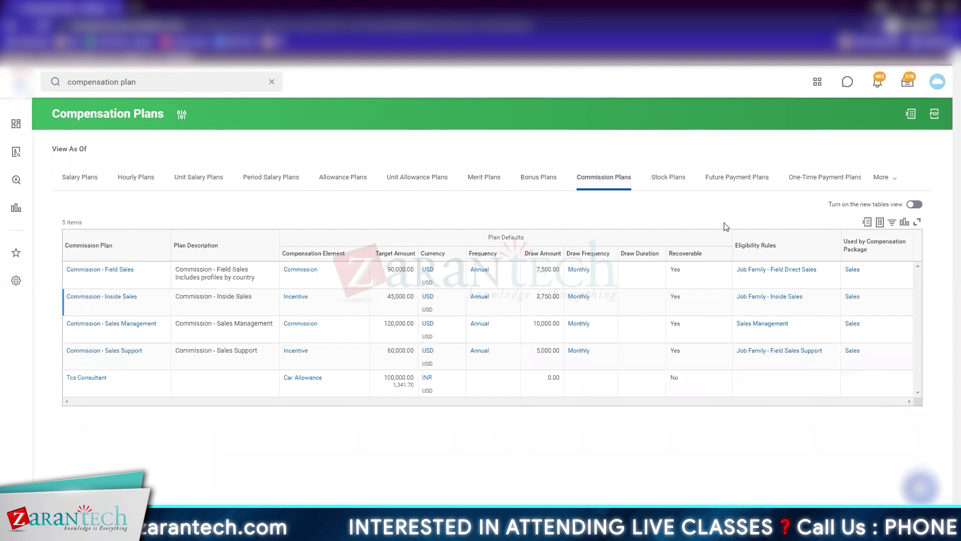
pyautogui.click(672, 187)
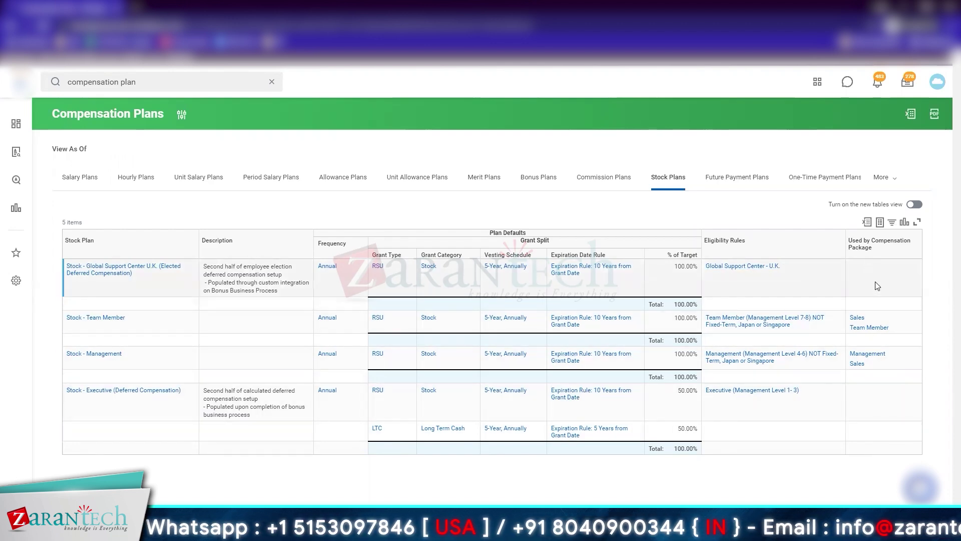
pyautogui.moveTo(870, 364)
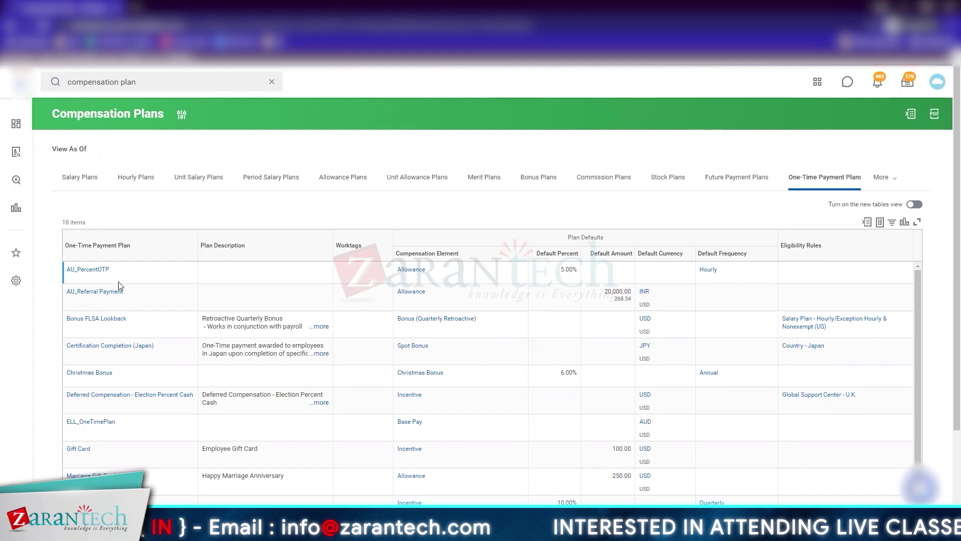
# Look through the one-time payment plans, and review the calculated plans with their calculations and eligibility rules
pyautogui.scroll(-3, 224, 432)
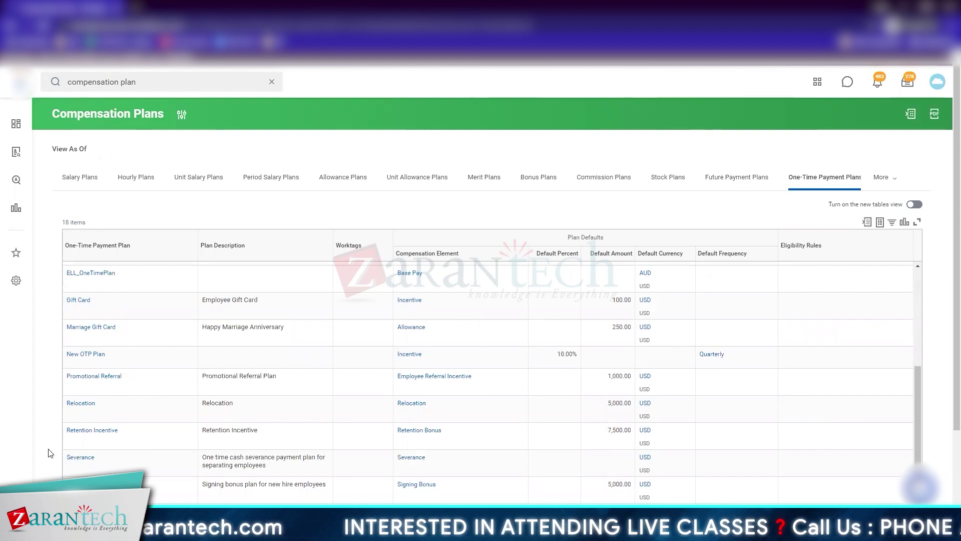
pyautogui.scroll(-2, 93, 466)
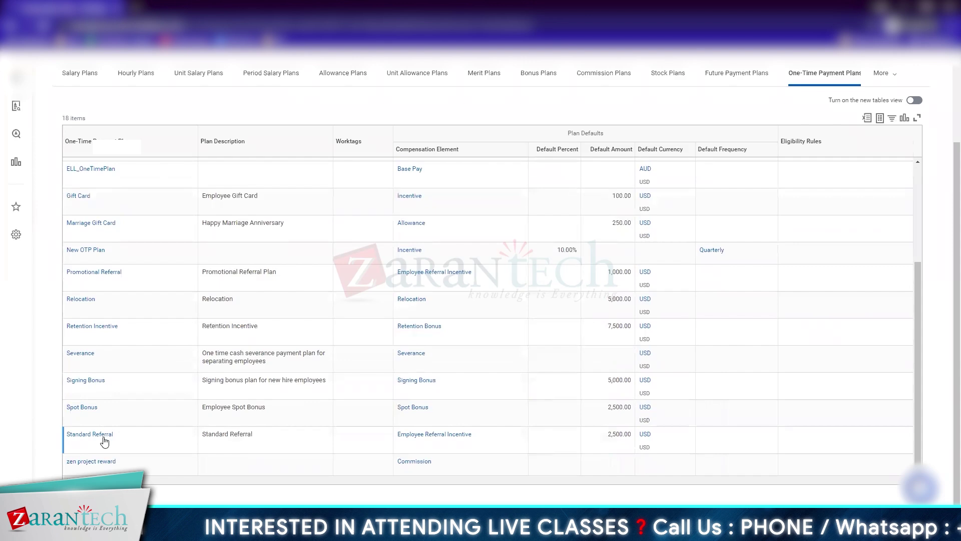
pyautogui.scroll(3, 84, 281)
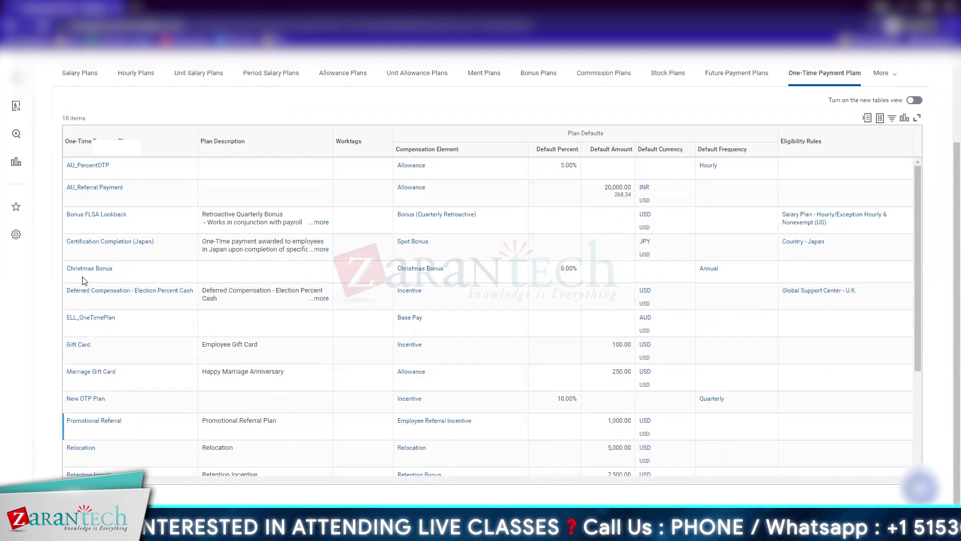
pyautogui.scroll(2, 84, 280)
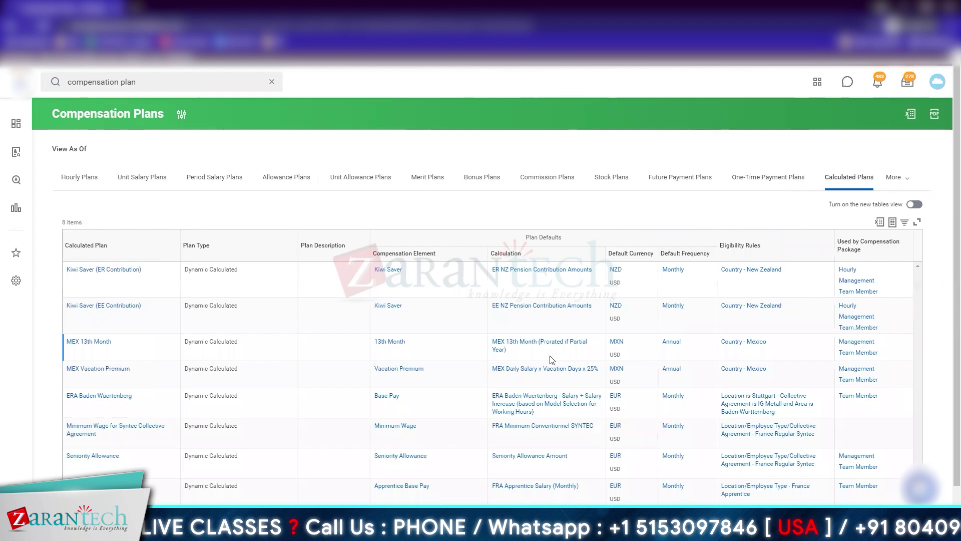
pyautogui.scroll(-1, 551, 359)
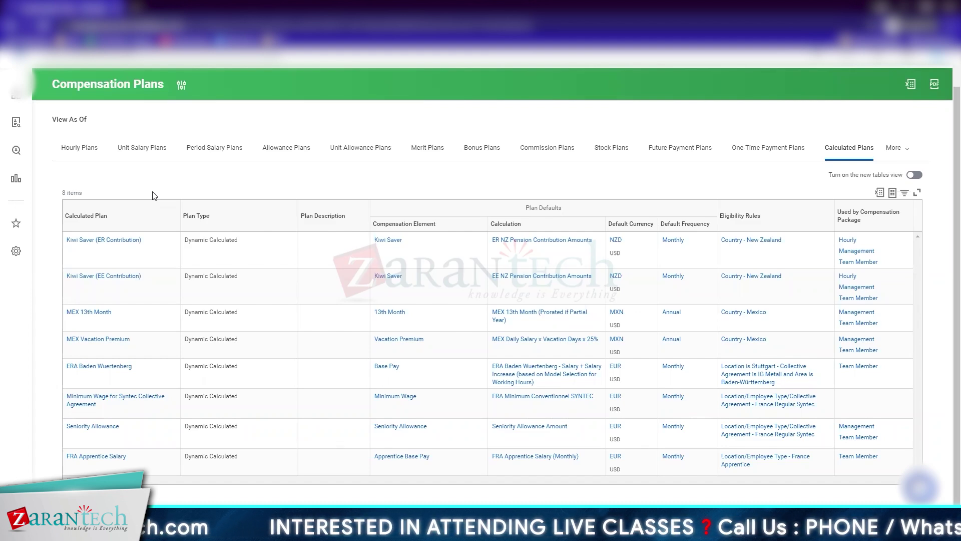
# Switch to the presentation and advance from the Compensation Package diagram to the Review of Compensation slide
pyautogui.hotkey('alt', 'Tab')
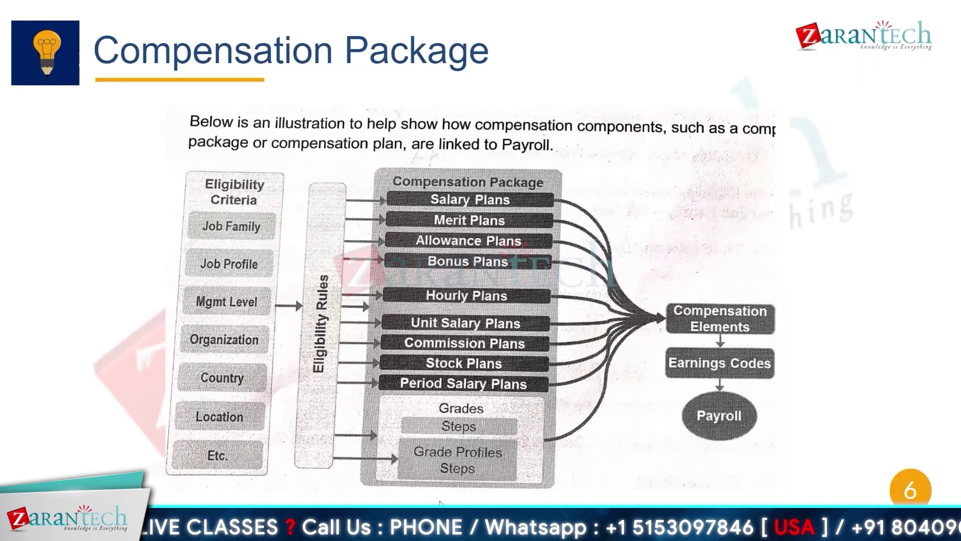
pyautogui.click(489, 410)
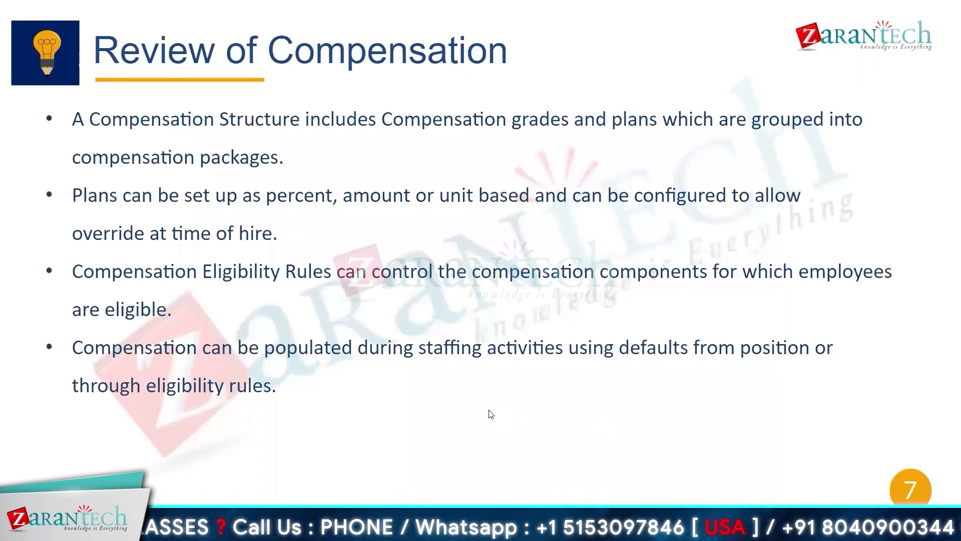
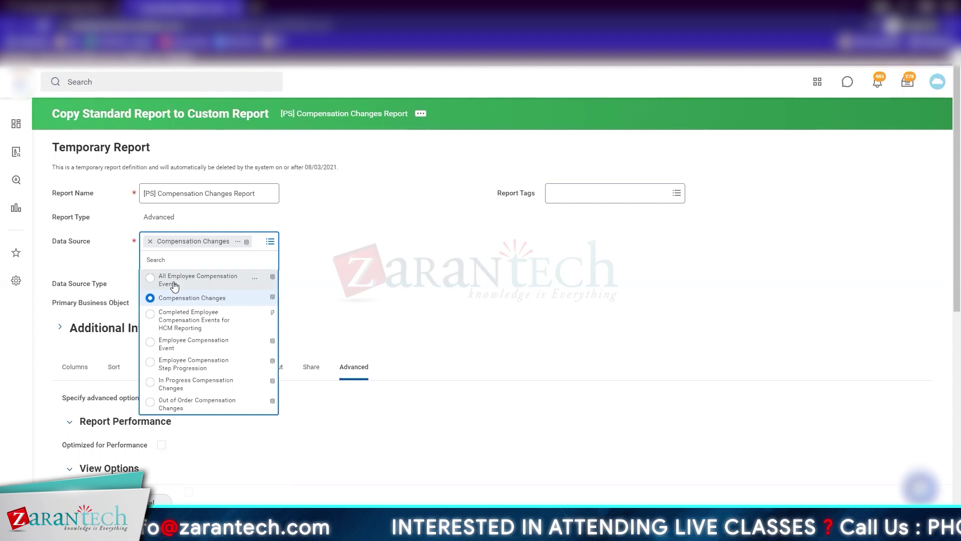
# Keep Compensation Changes as the data source of the copied report and review its column definitions and primary business object
pyautogui.click(452, 291)
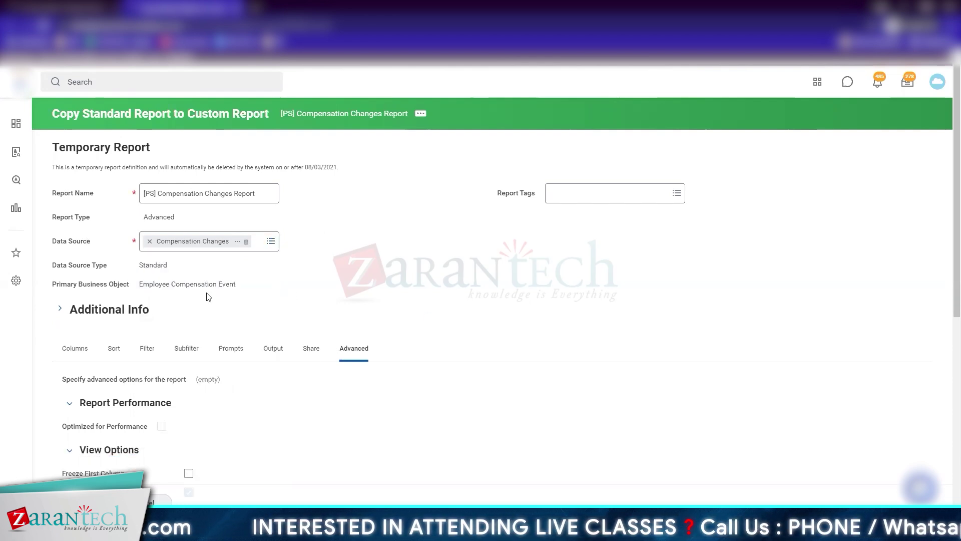
pyautogui.scroll(-5, 135, 361)
pyautogui.click(79, 105)
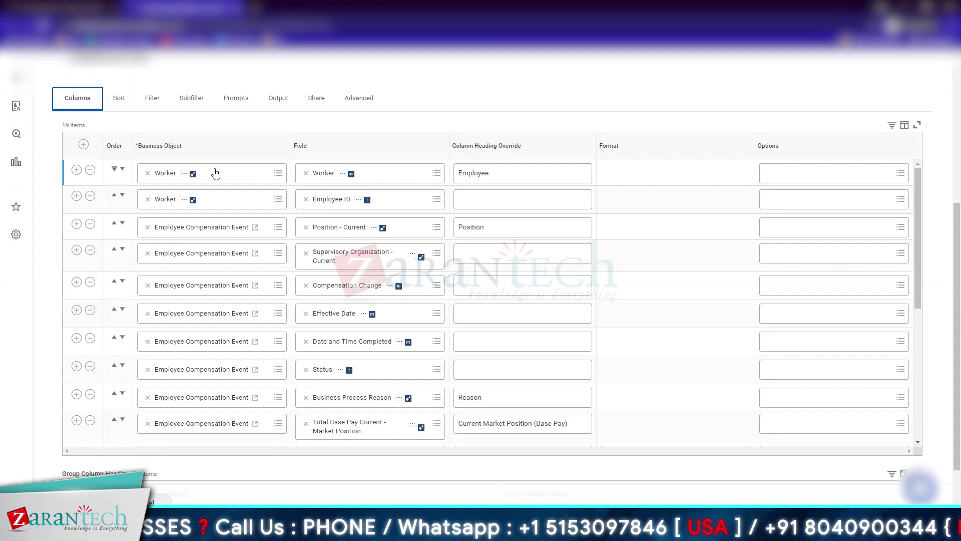
pyautogui.scroll(5, 195, 275)
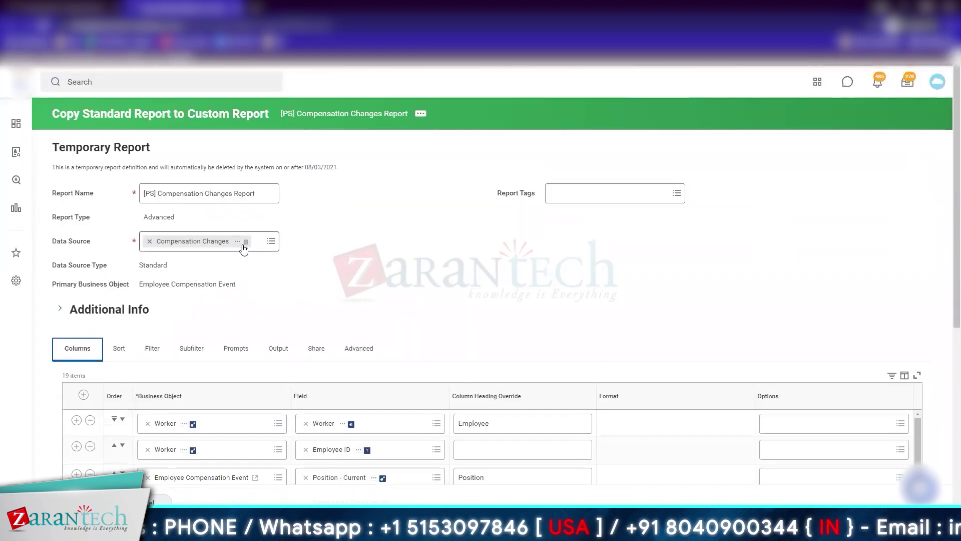
# Add a new first row to the report columns, clear its business object and browse the available business object categories
pyautogui.scroll(-3, 87, 235)
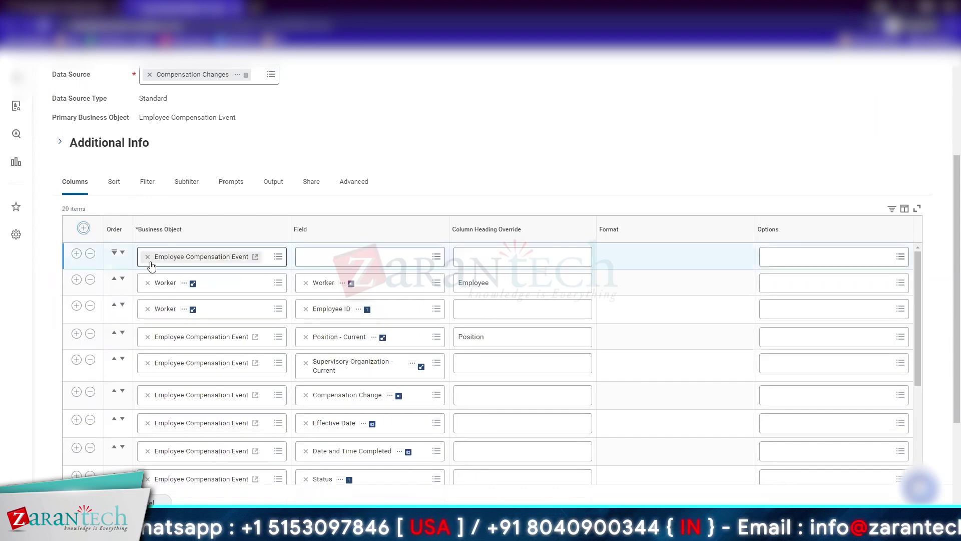
pyautogui.click(148, 257)
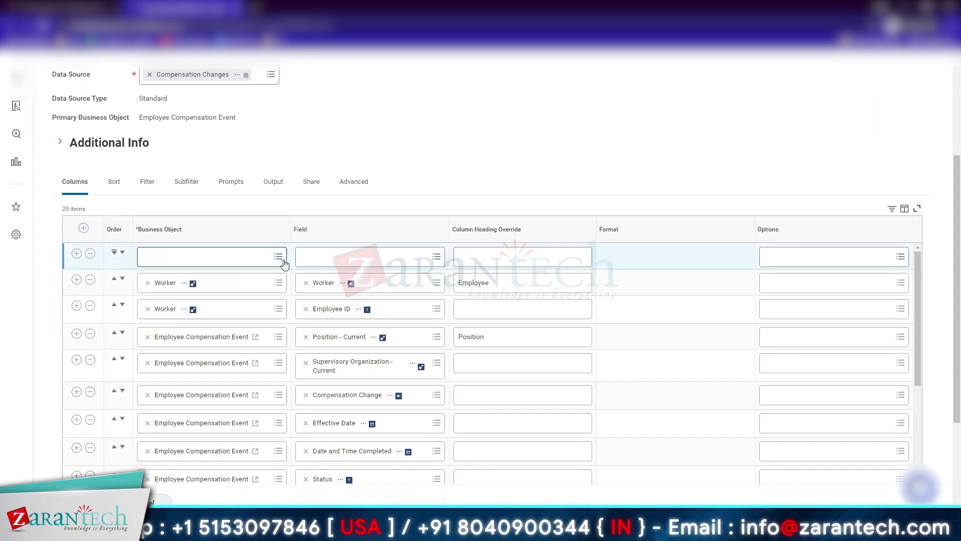
pyautogui.click(281, 258)
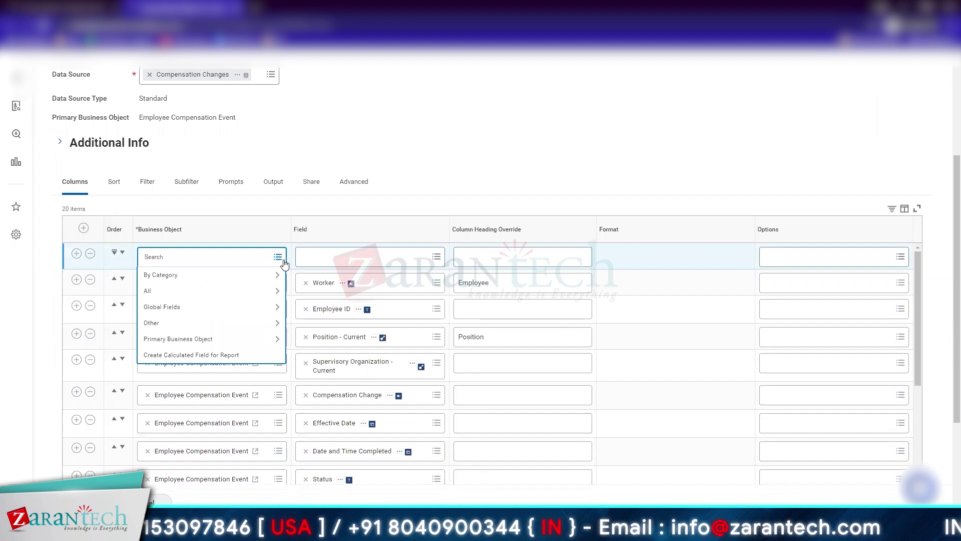
pyautogui.click(448, 142)
pyautogui.click(225, 258)
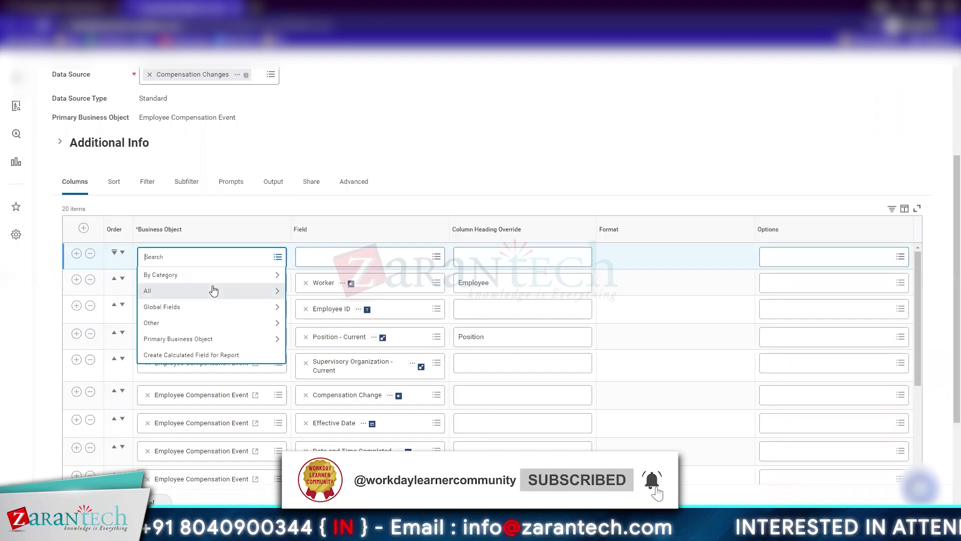
pyautogui.click(213, 278)
pyautogui.click(49, 259)
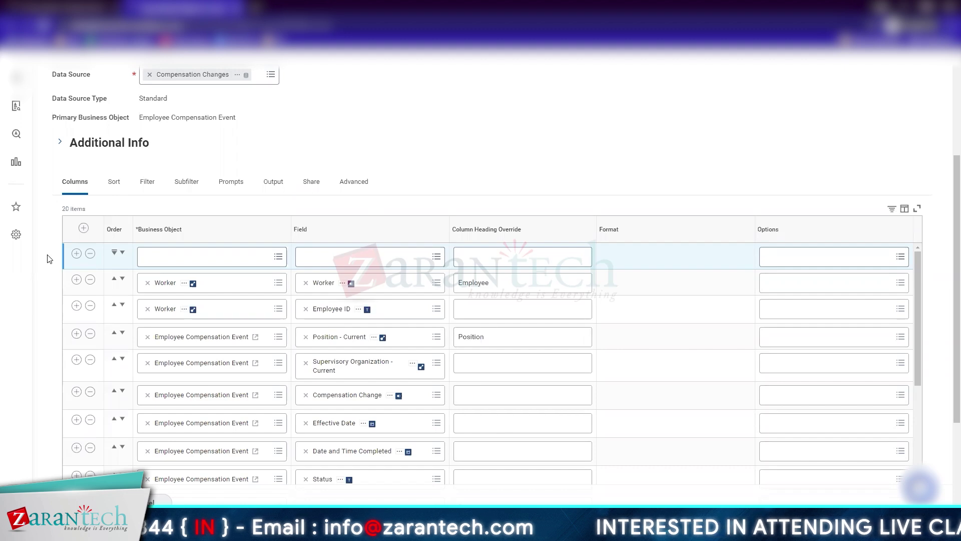
pyautogui.click(191, 256)
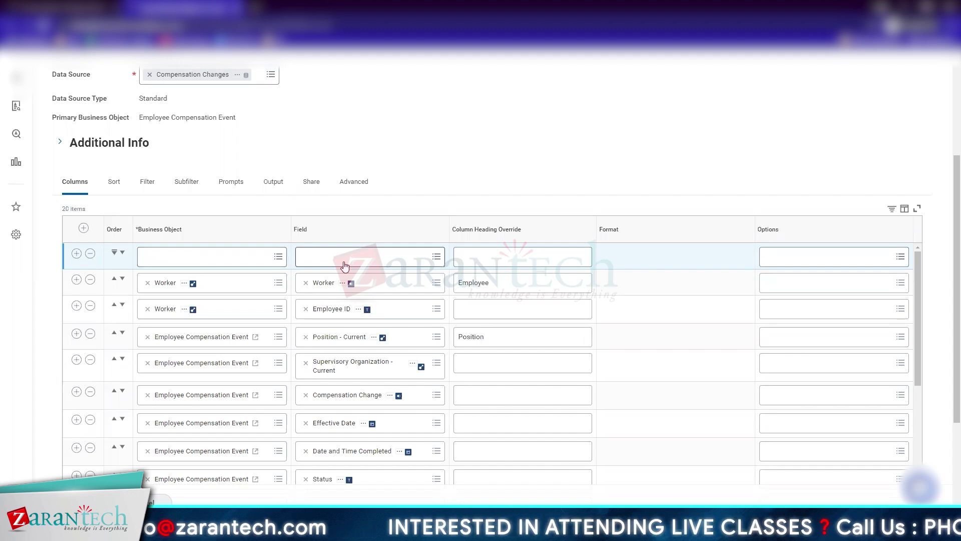
pyautogui.scroll(2, 346, 265)
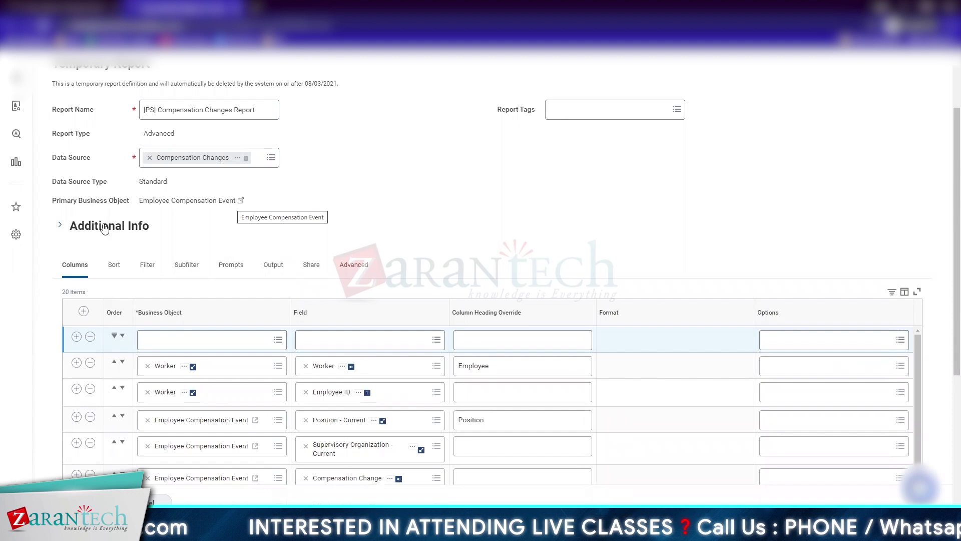
pyautogui.click(70, 227)
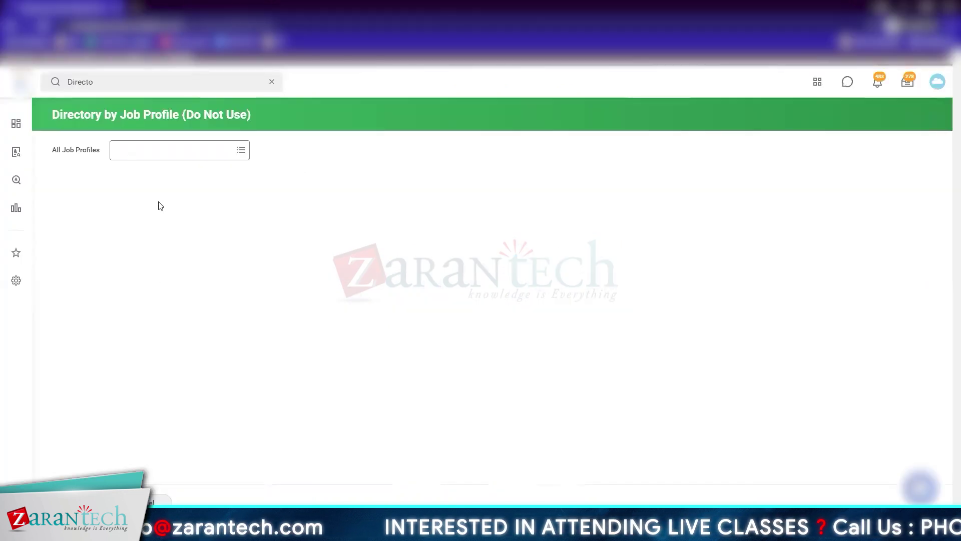
# Run the Directory by Job Profile (Do Not Use) report for vice president profiles, including Executive VP, Sales & Marketing
pyautogui.click(195, 158)
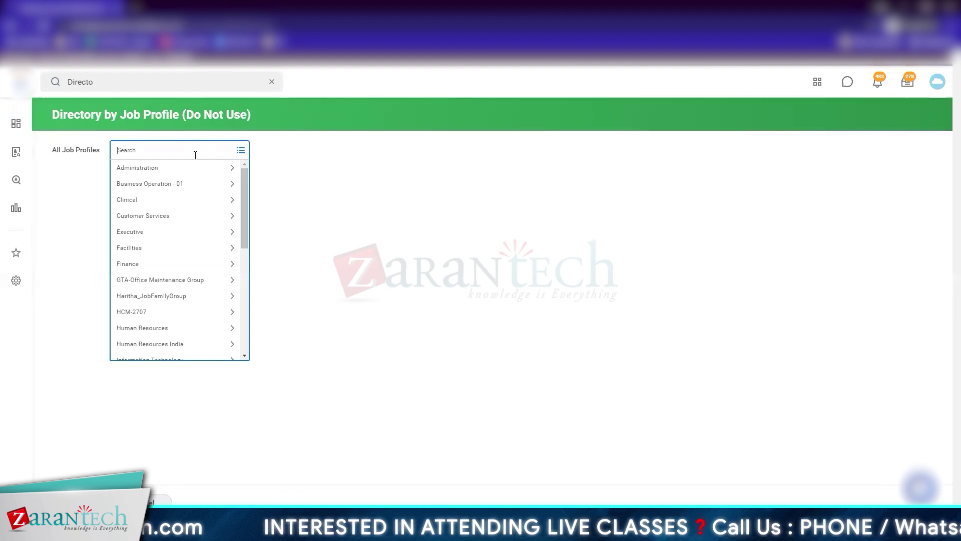
pyautogui.click(167, 234)
pyautogui.press('Right')
pyautogui.press('Left')
pyautogui.press('Escape')
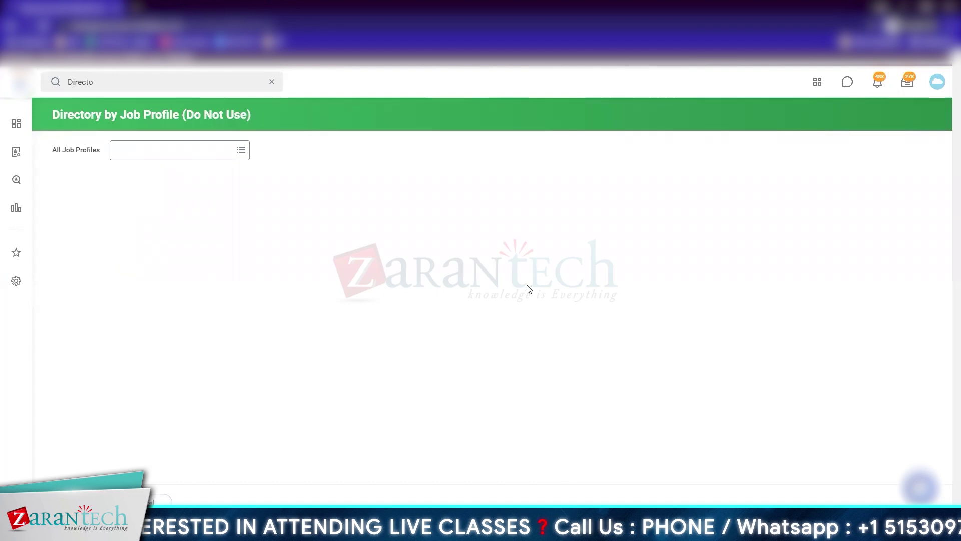
pyautogui.click(202, 157)
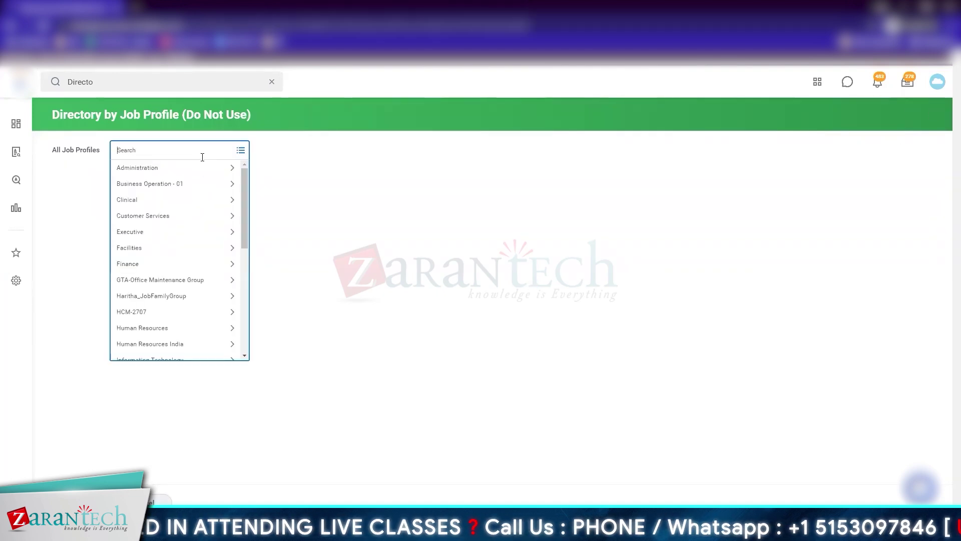
pyautogui.press('Return')
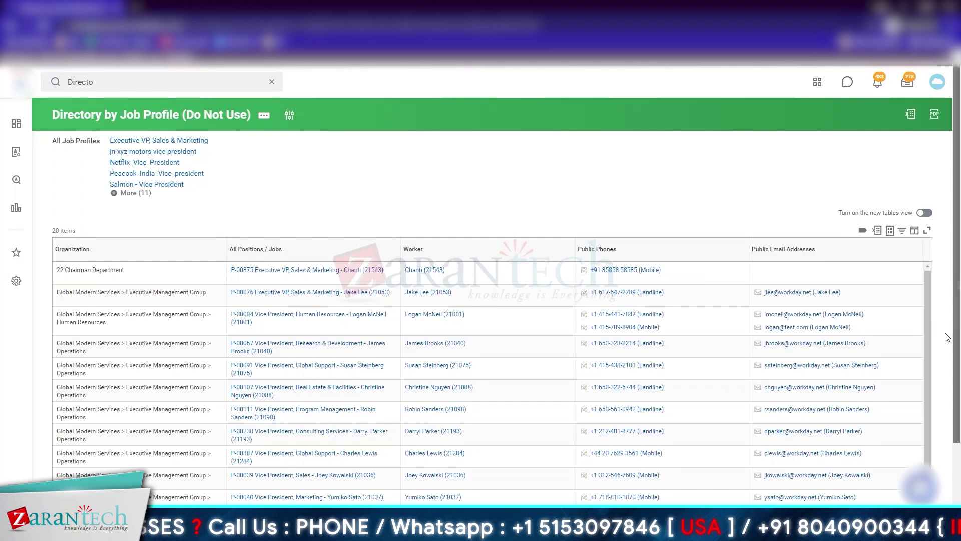
# Look through the directory's organizations, positions, workers and contact columns, and open the report's related actions
pyautogui.scroll(-2, 949, 327)
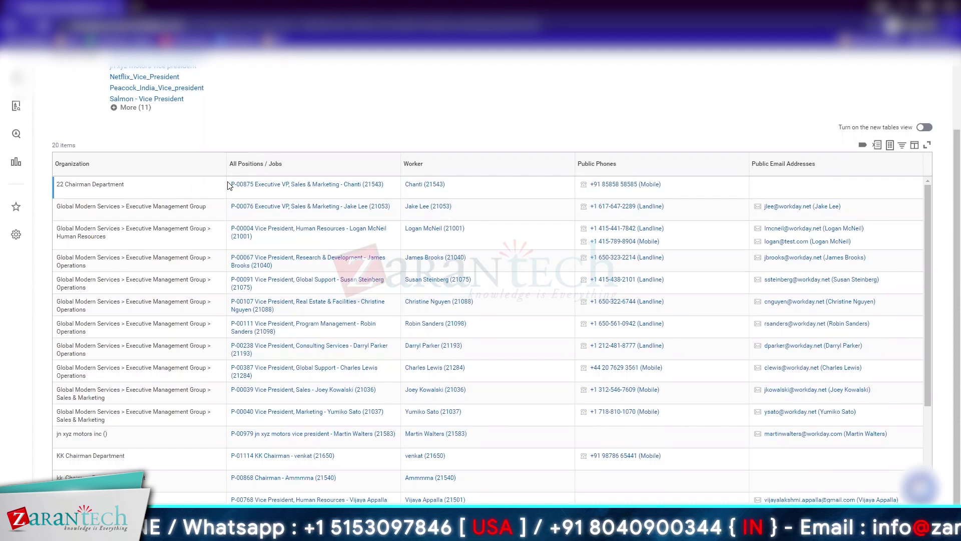
pyautogui.moveTo(240, 195)
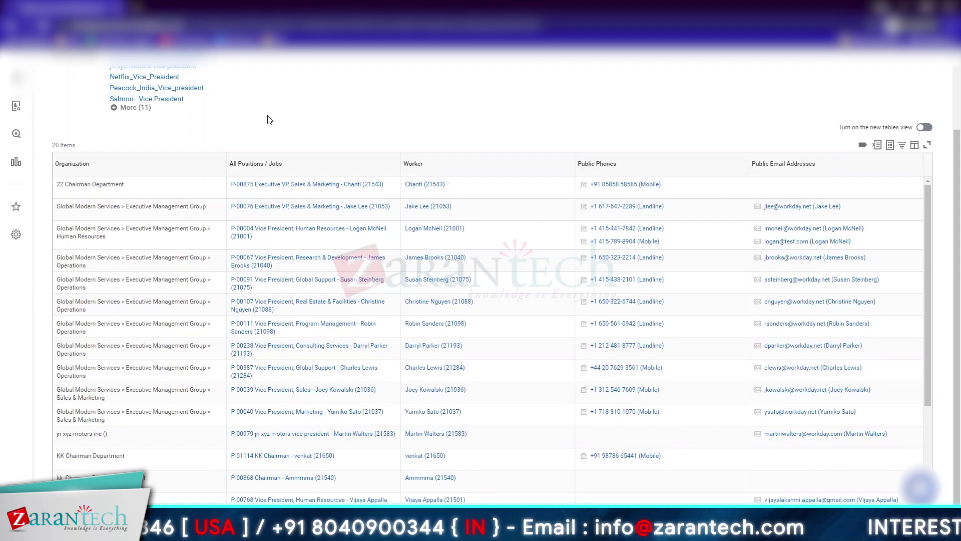
pyautogui.scroll(2, 270, 120)
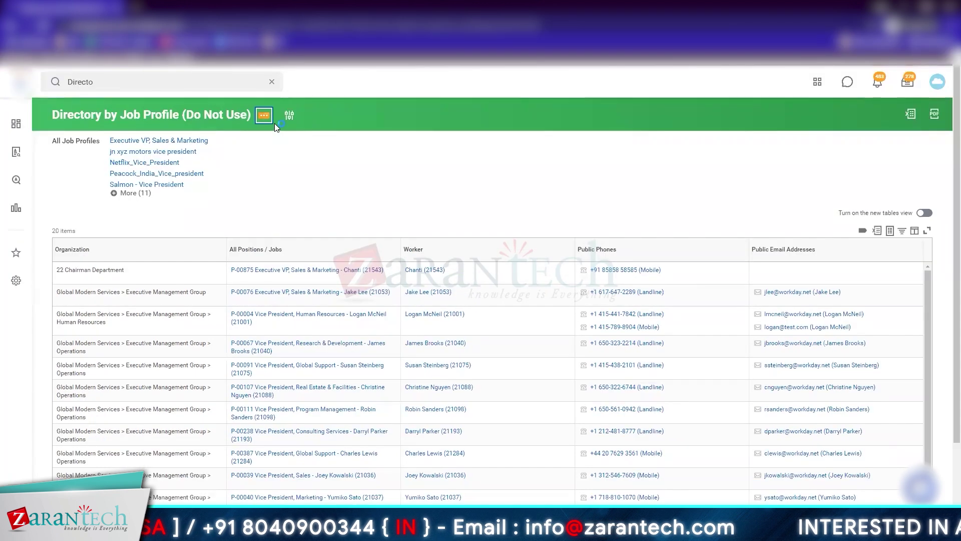
pyautogui.moveTo(306, 144)
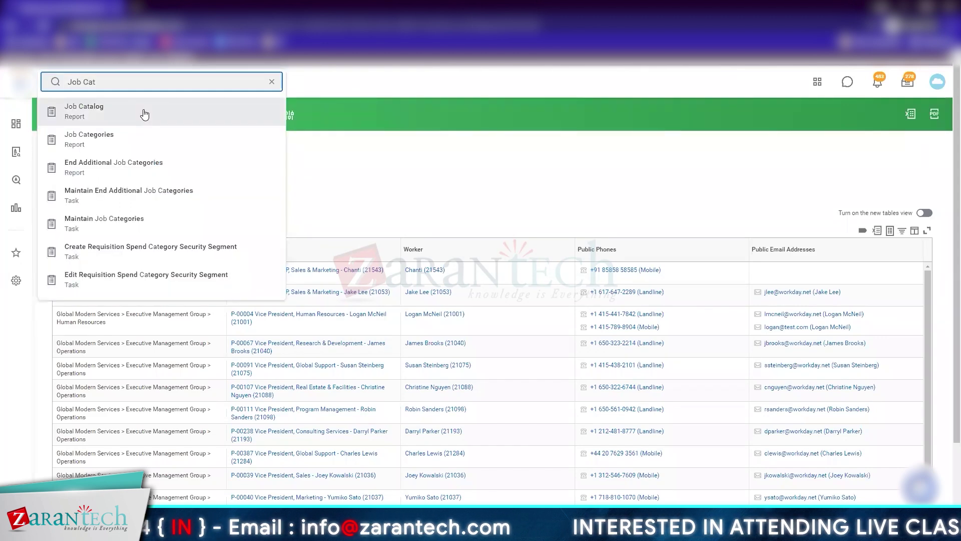
# Find and open the Job Catalog report, and examine its job profiles, management levels, classifications and compensation grades impacted by rules
pyautogui.click(145, 109)
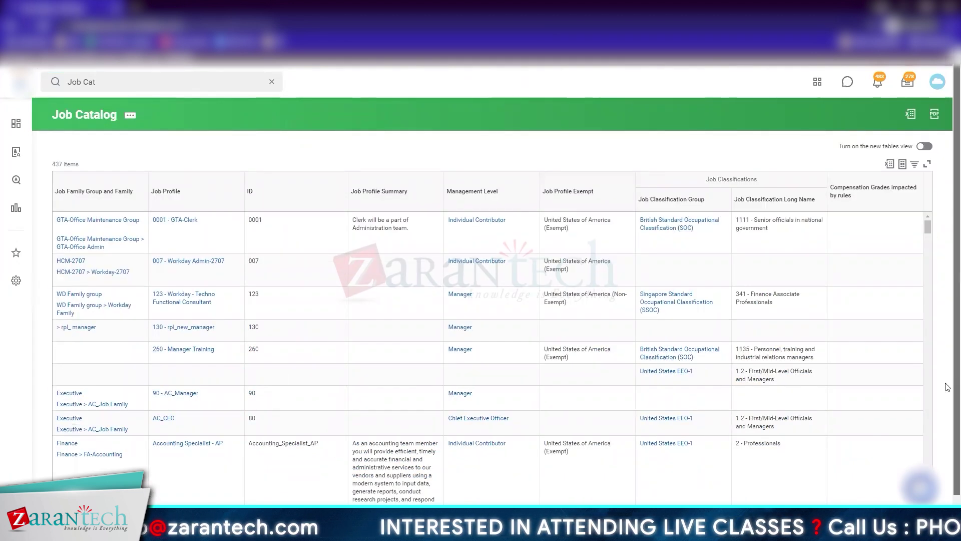
pyautogui.scroll(-1, 948, 386)
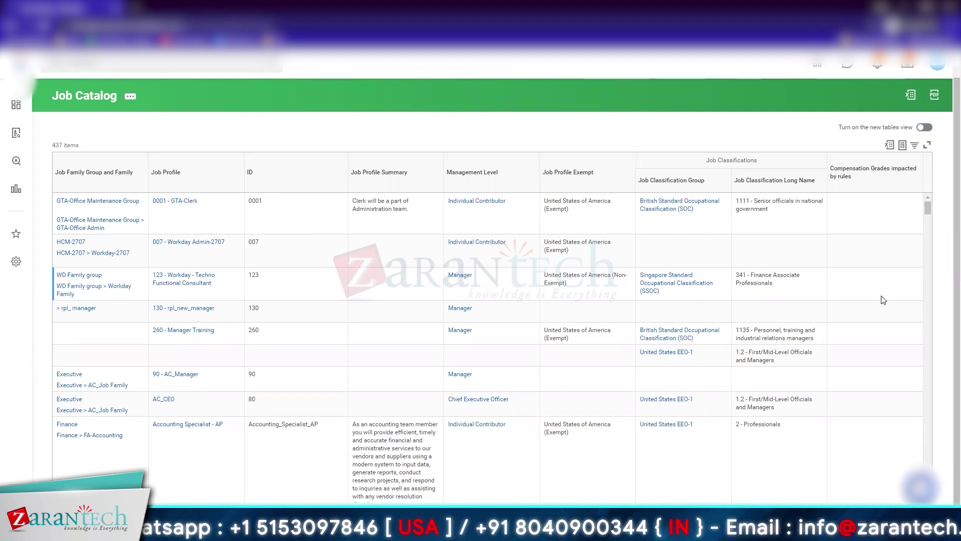
pyautogui.scroll(-5, 586, 326)
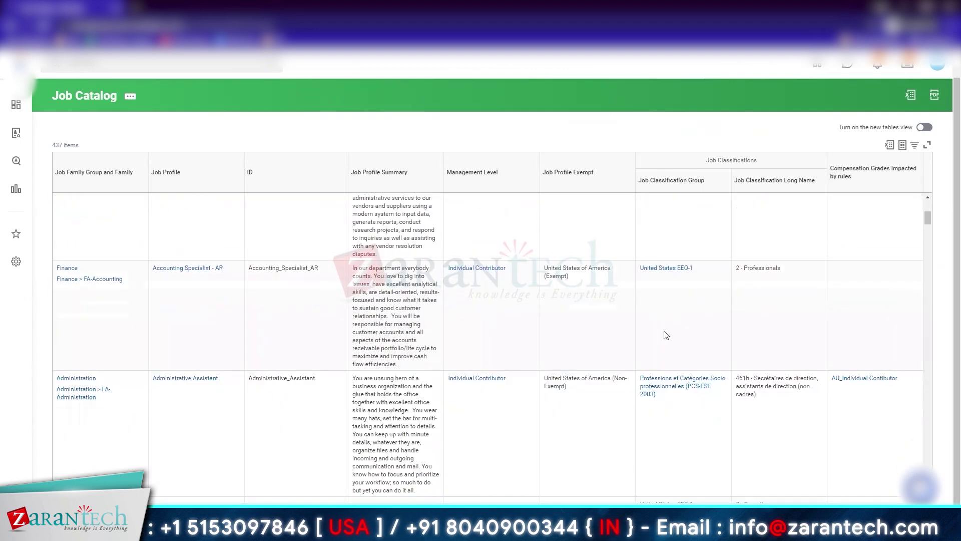
pyautogui.scroll(-5, 587, 326)
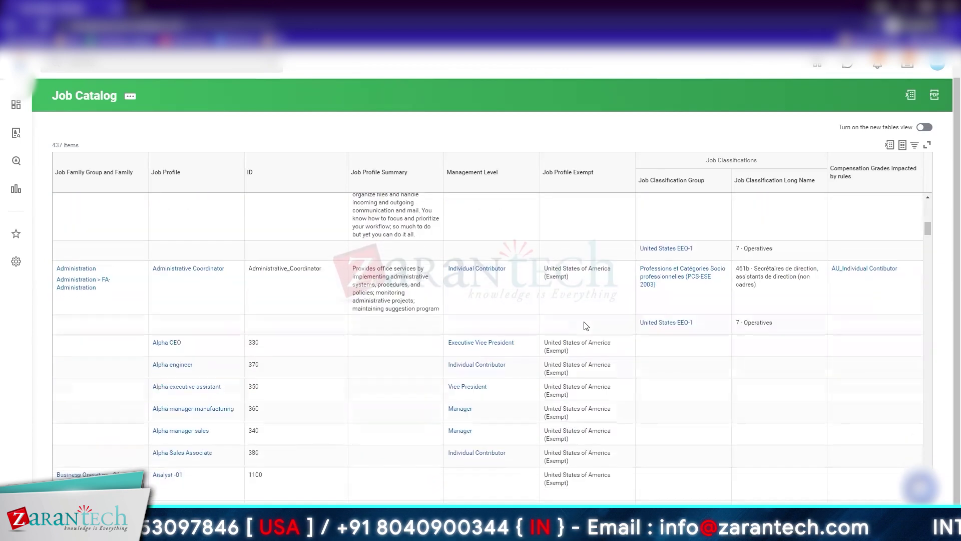